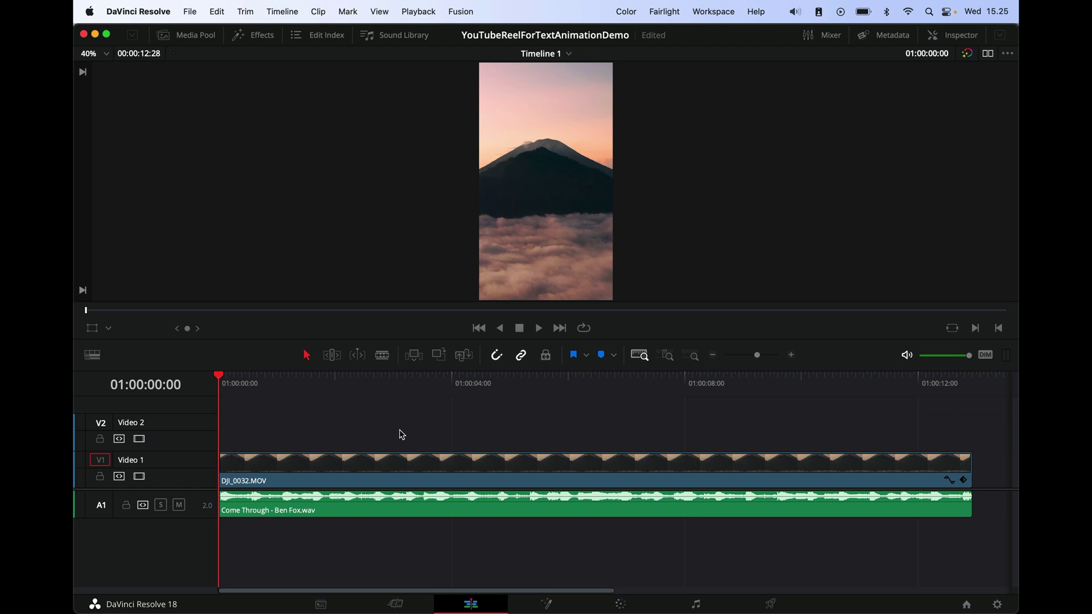
# Step: Play the timeline through, then show the Effects Library Titles list with Text+
pyautogui.press('space')
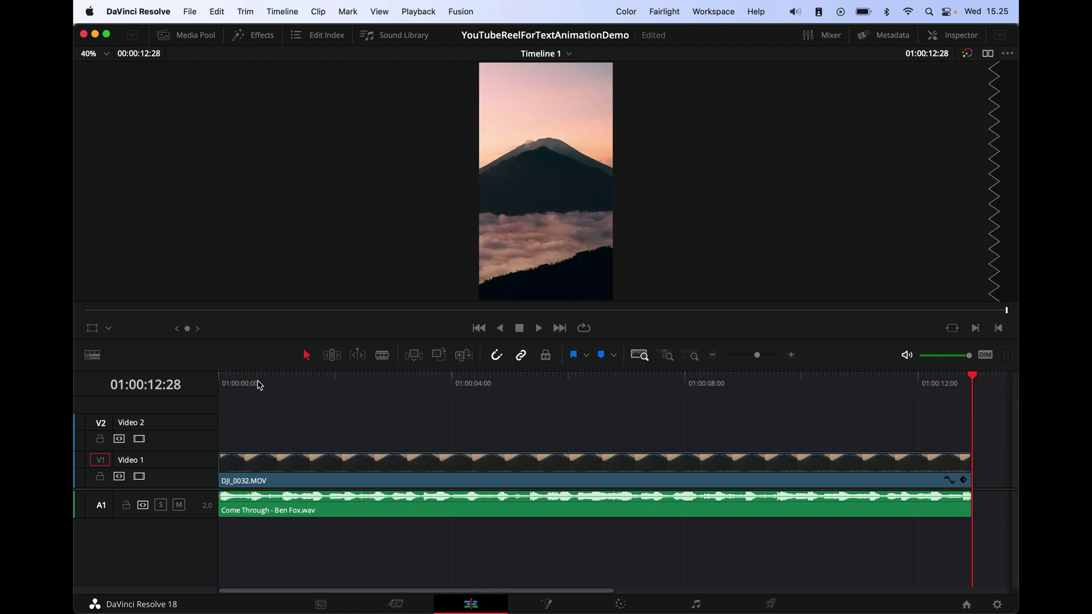
pyautogui.click(255, 35)
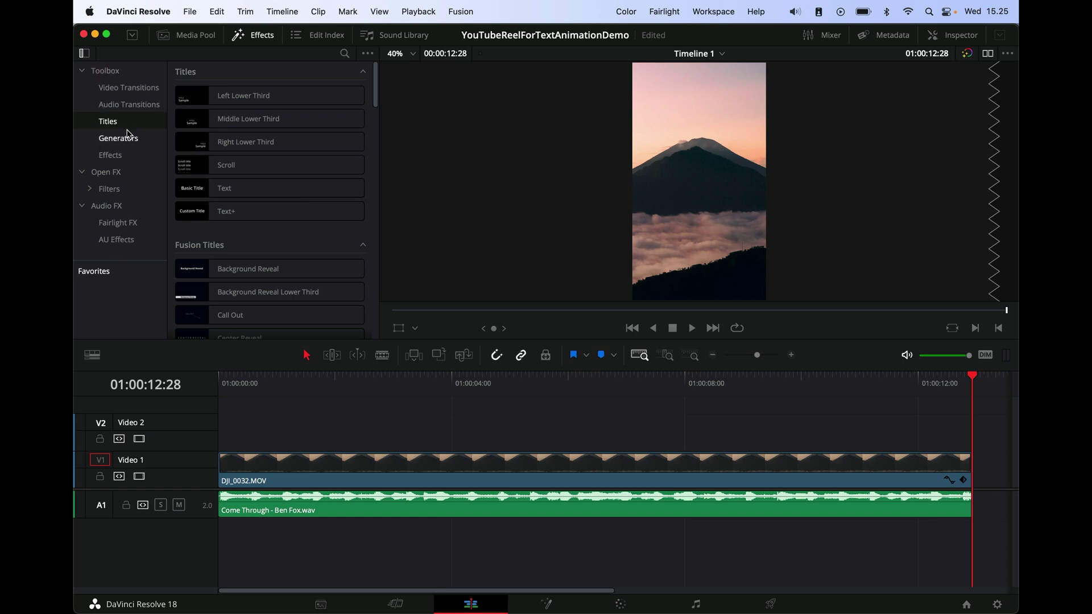
# Step: Place a Text+ title on Video 2, stretch it to the reel's end, and show its Inspector
pyautogui.moveTo(250, 215); pyautogui.dragTo(272, 427)
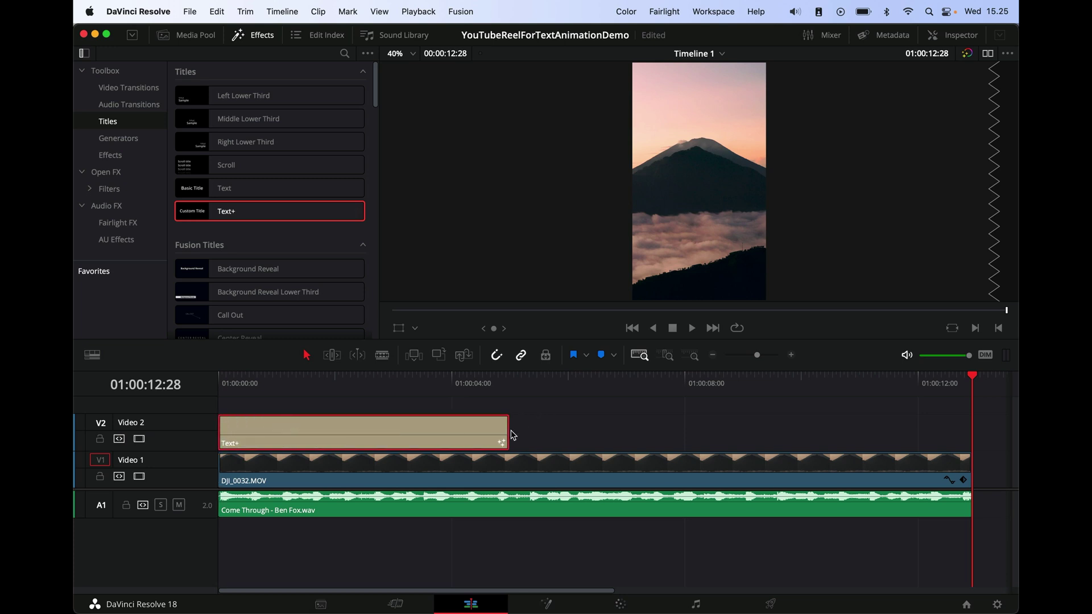
pyautogui.moveTo(508, 429); pyautogui.dragTo(964, 426)
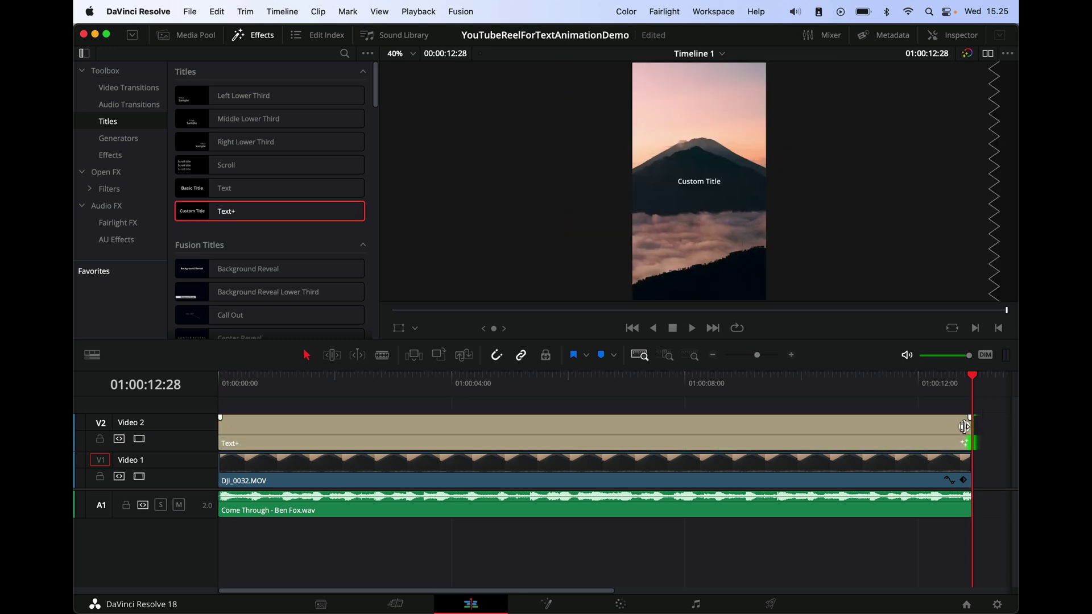
pyautogui.click(350, 382)
pyautogui.click(407, 439)
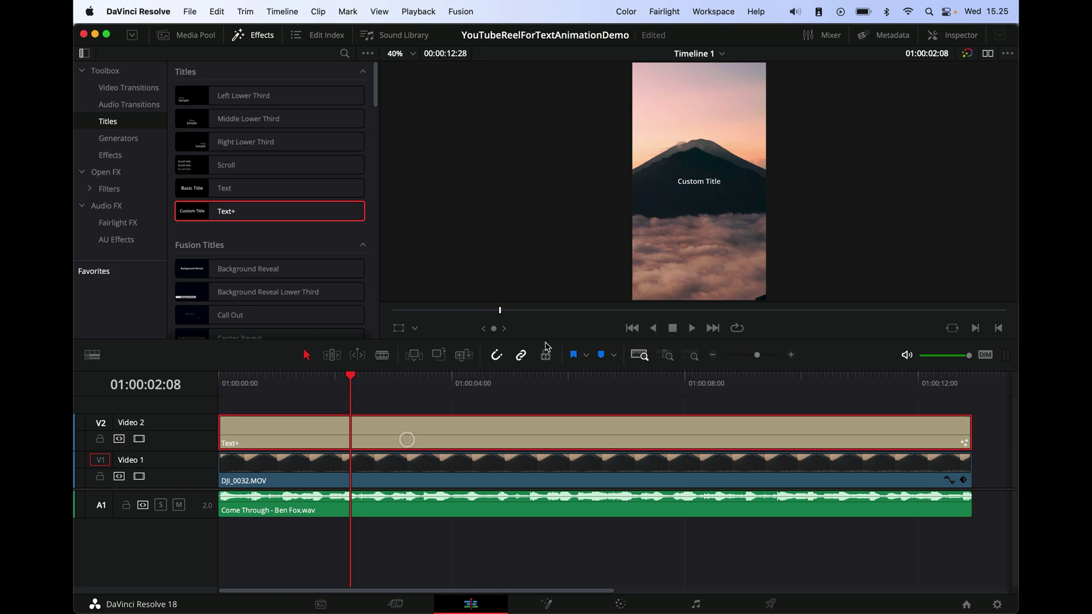
pyautogui.click(948, 36)
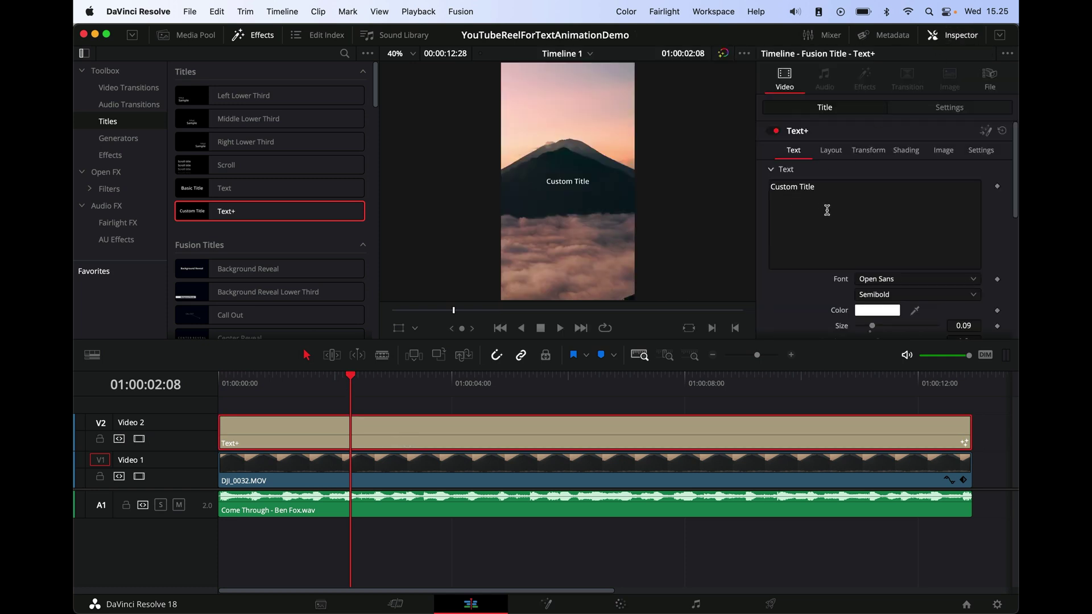
# Step: Set the title font to Poppins with the Light weight
pyautogui.click(895, 286)
pyautogui.write('pop')
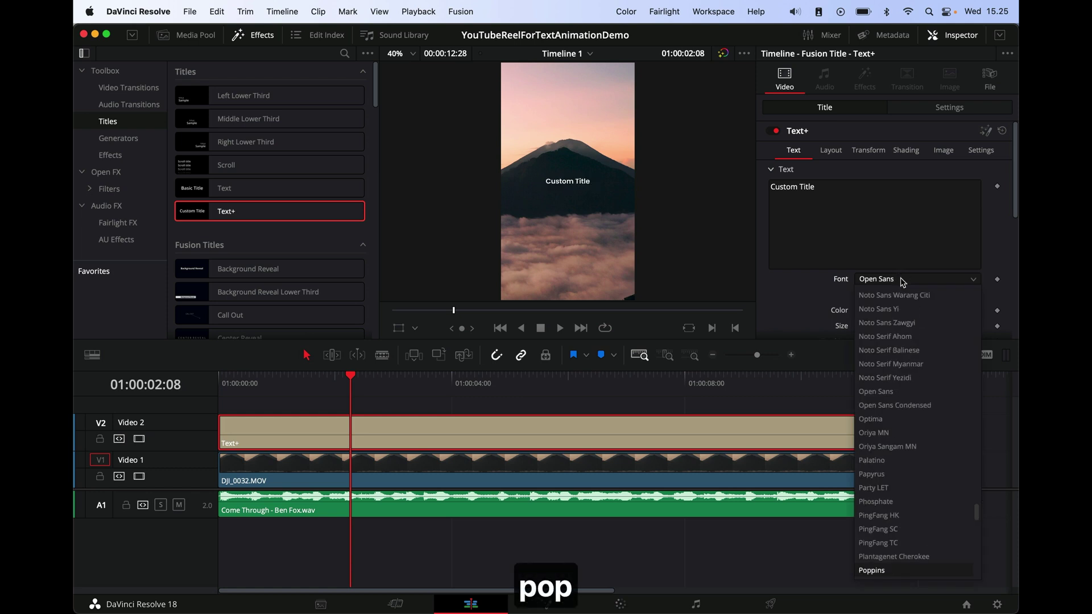
pyautogui.press('Return')
pyautogui.click(903, 294)
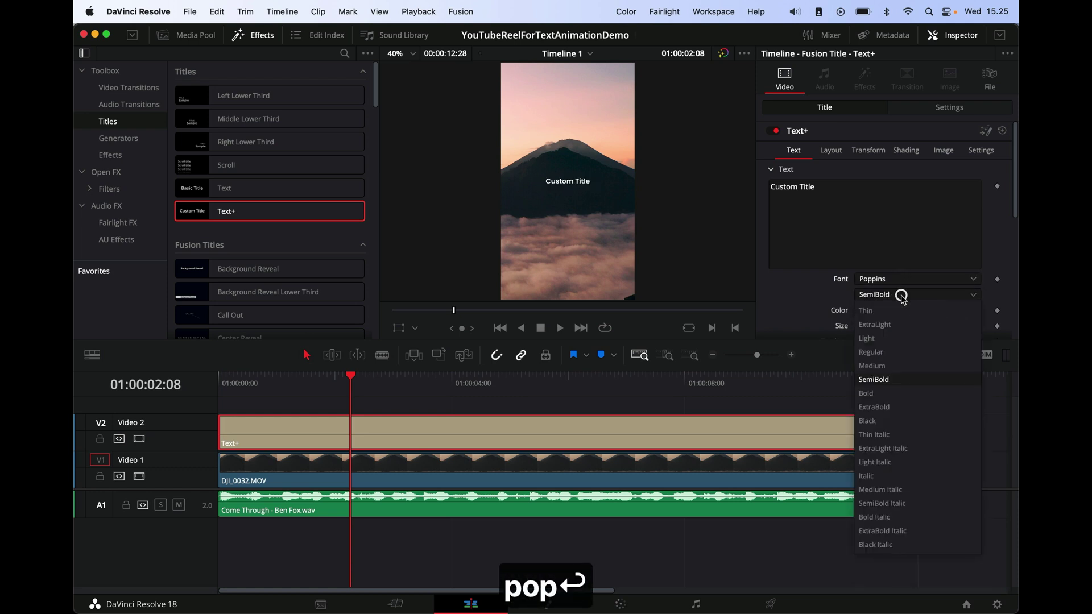
pyautogui.click(889, 339)
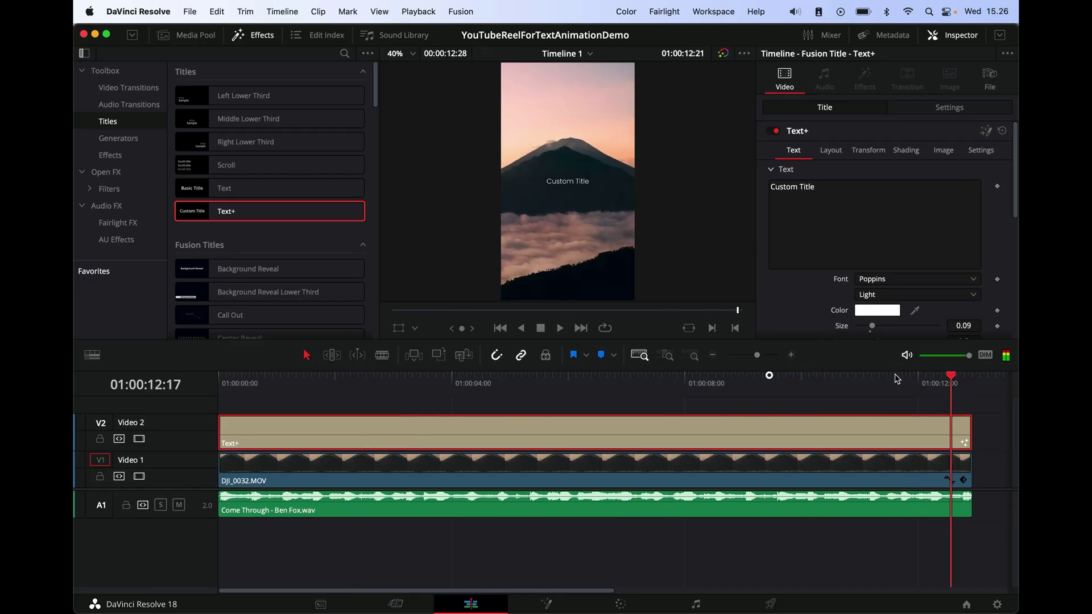
# Step: Preview the title, return to the start, and begin lowering its Y position in Settings
pyautogui.press('Home')
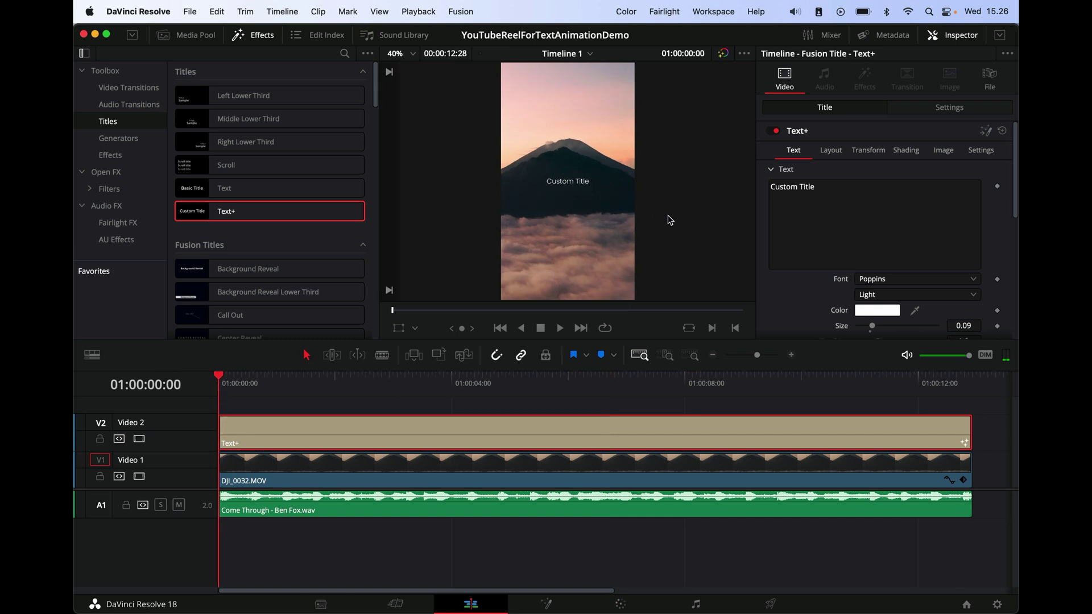
pyautogui.click(950, 107)
pyautogui.moveTo(946, 165); pyautogui.dragTo(886, 168)
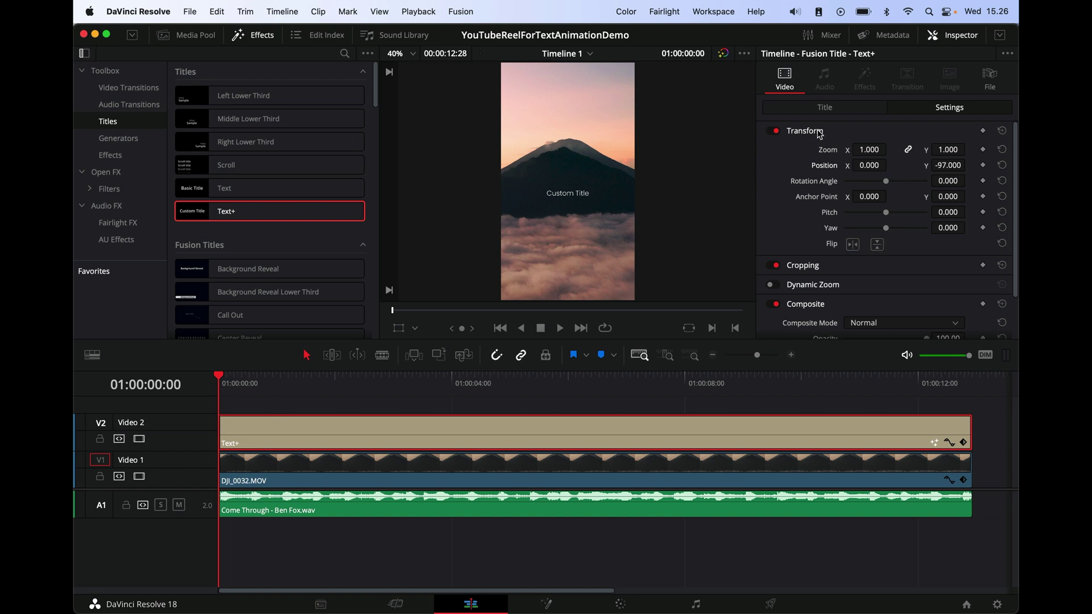
# Step: Return to the title's text settings after lowering Y to about -97
pyautogui.click(825, 108)
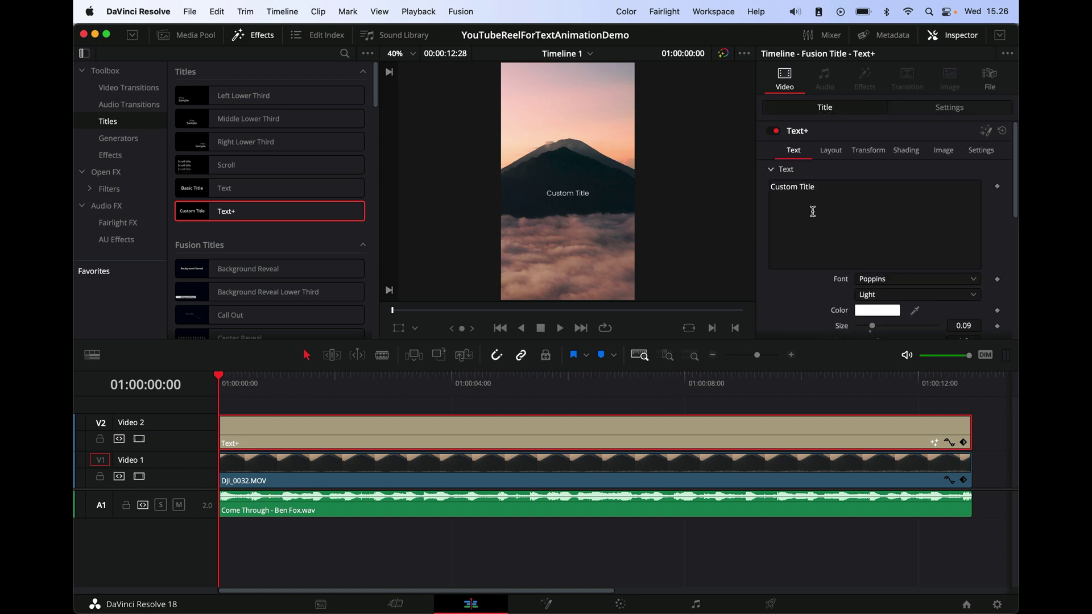
# Step: Split the title where the first lyric ends and change its text to 'baby I need you back'
pyautogui.press('space')
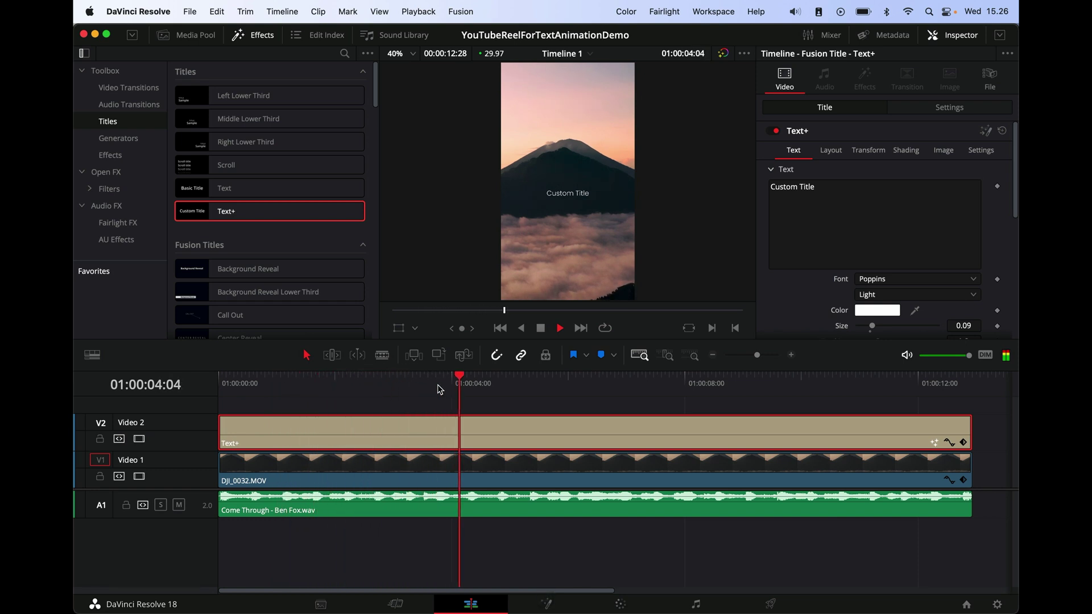
pyautogui.press('space')
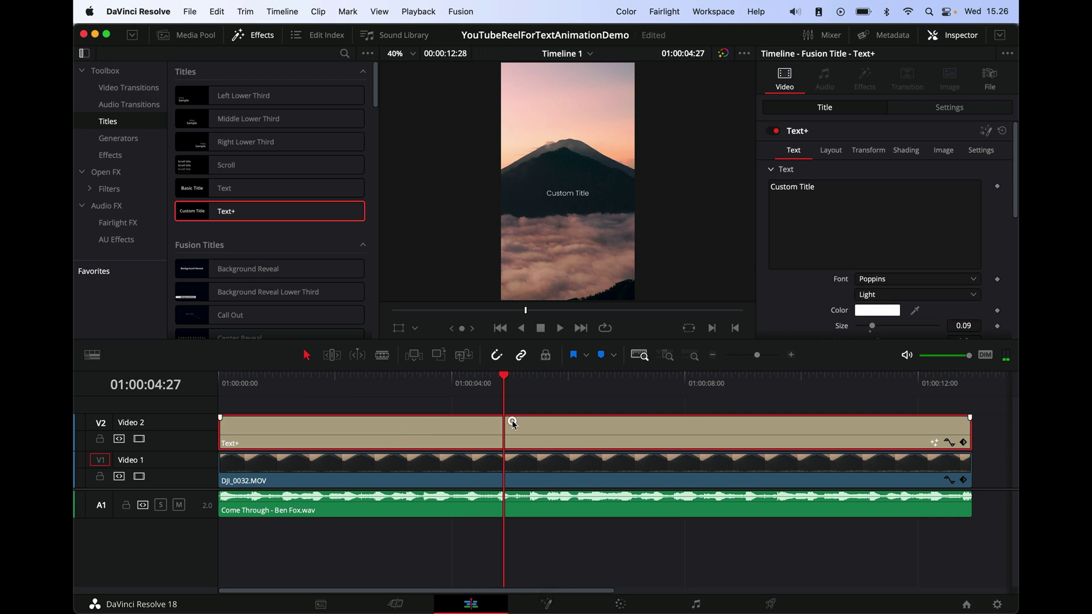
pyautogui.press('a')
pyautogui.click(840, 232)
pyautogui.press('super+a')
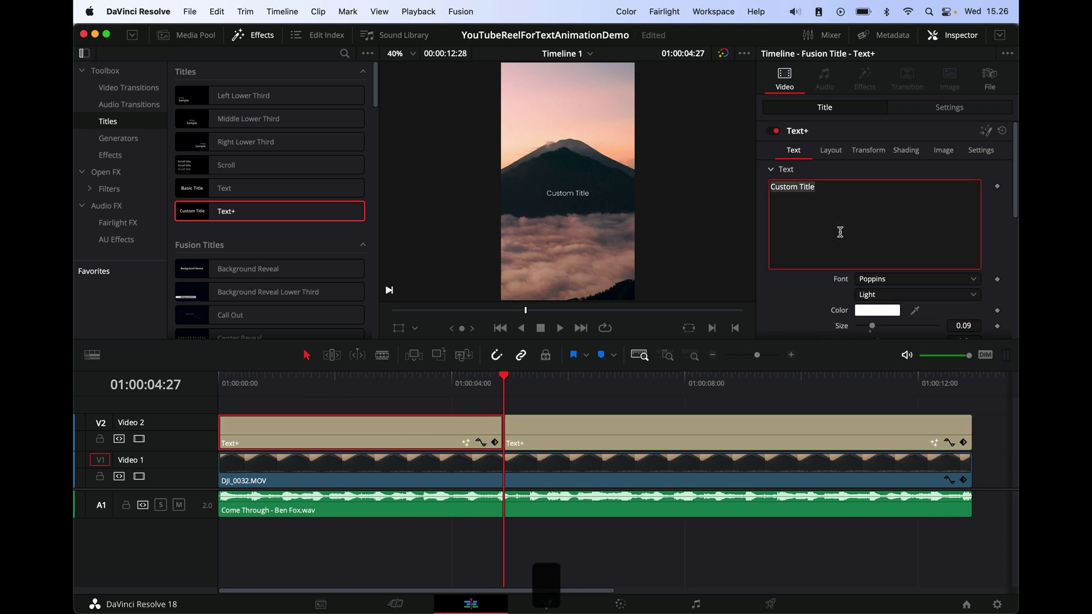
pyautogui.write('baby I need you back')
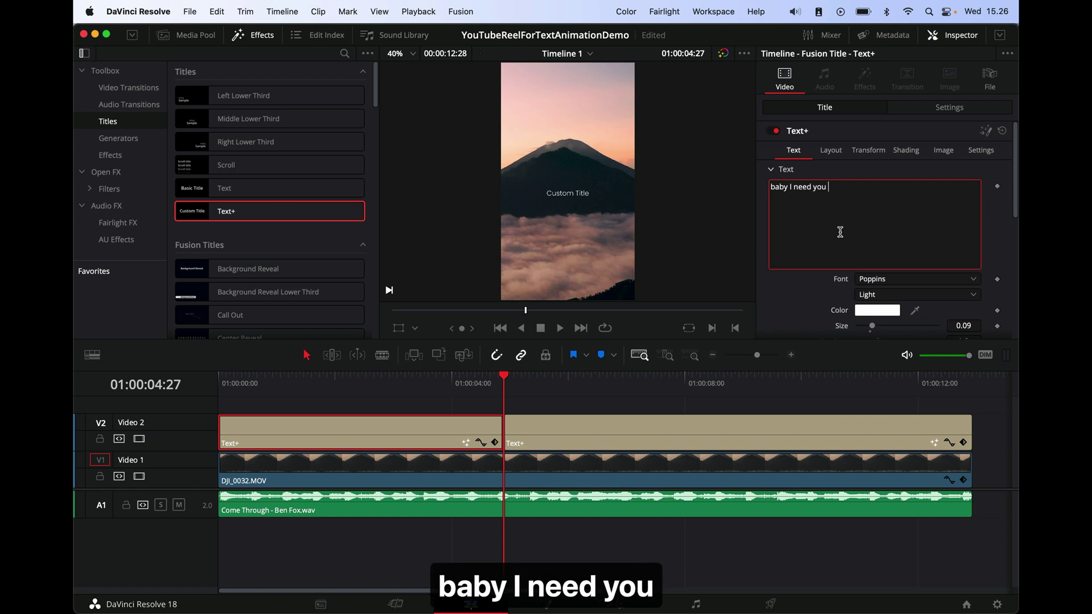
# Step: Replay the lyric and place the playhead where the next lyric begins
pyautogui.click(410, 387)
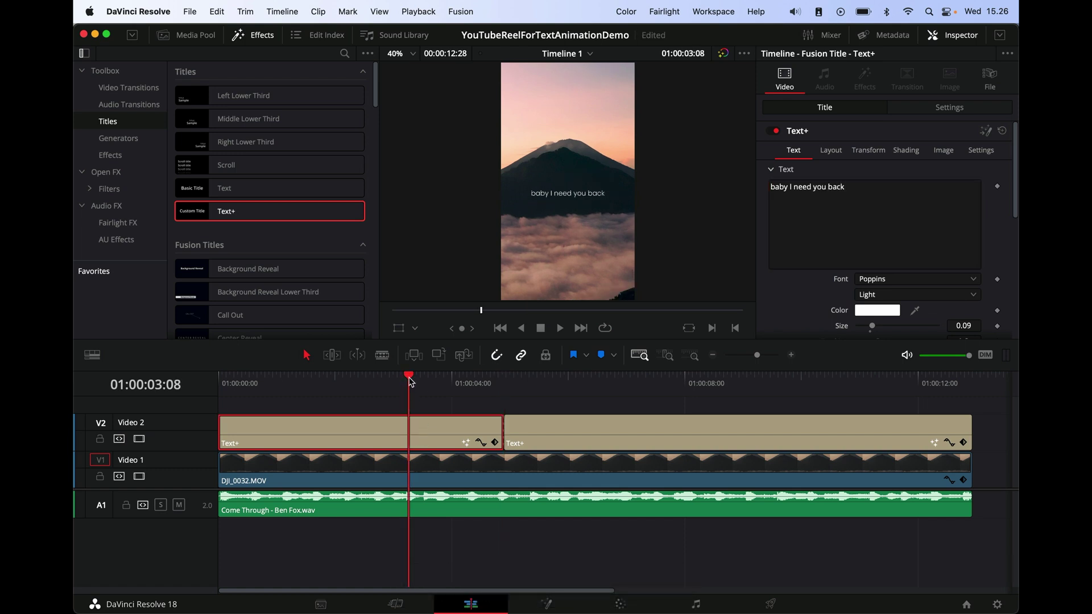
pyautogui.click(295, 384)
pyautogui.press('space')
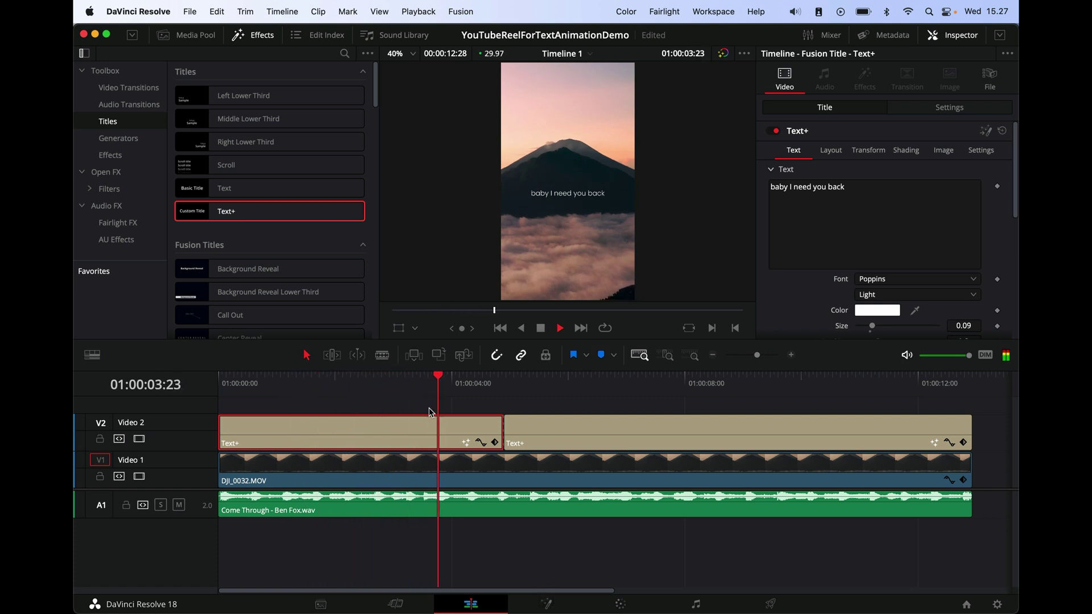
pyautogui.moveTo(428, 386)
pyautogui.mouseDown()
pyautogui.moveTo(439, 387)
pyautogui.moveTo(424, 391)
pyautogui.mouseUp()
pyautogui.click(427, 389)
# Step: Split the title there, retype the following piece as 'I do', and scrub back to check
pyautogui.press('super+b')
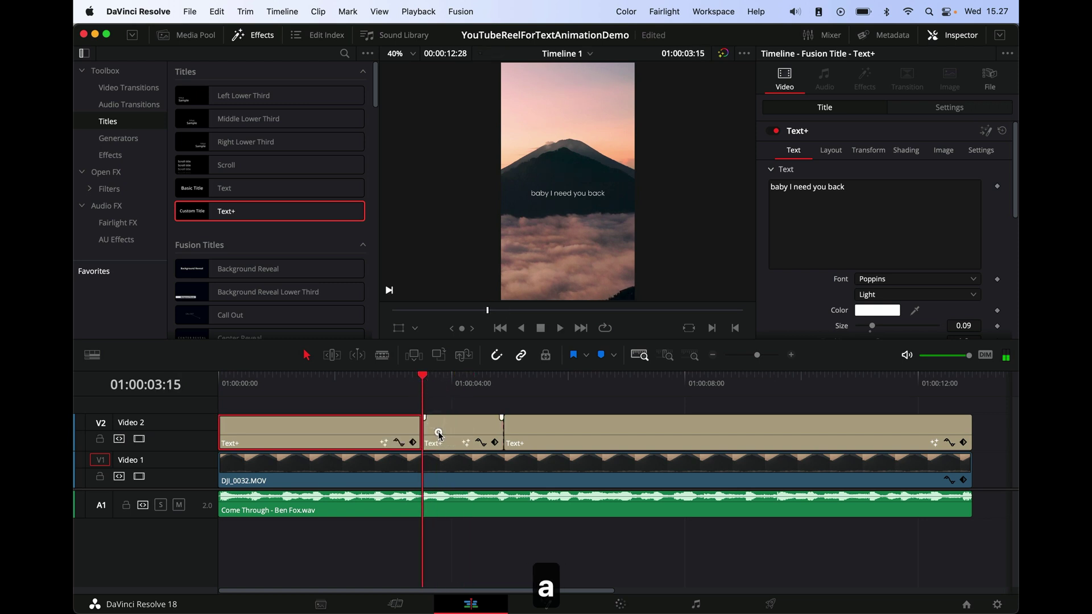
pyautogui.click(436, 426)
pyautogui.click(865, 253)
pyautogui.press('super+a')
pyautogui.press('BackSpace')
pyautogui.write('I do')
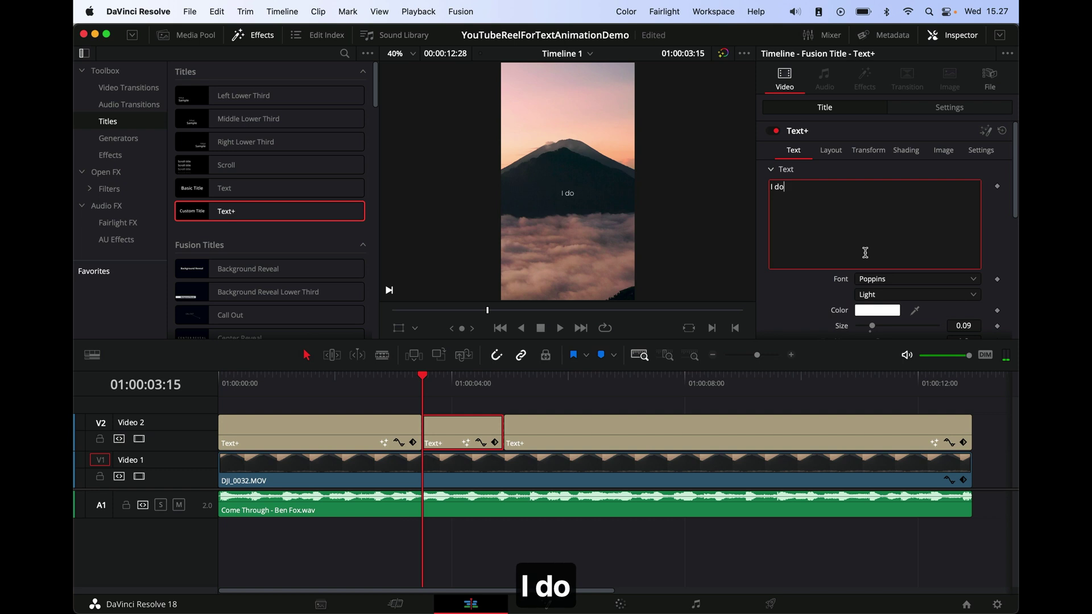
pyautogui.click(304, 386)
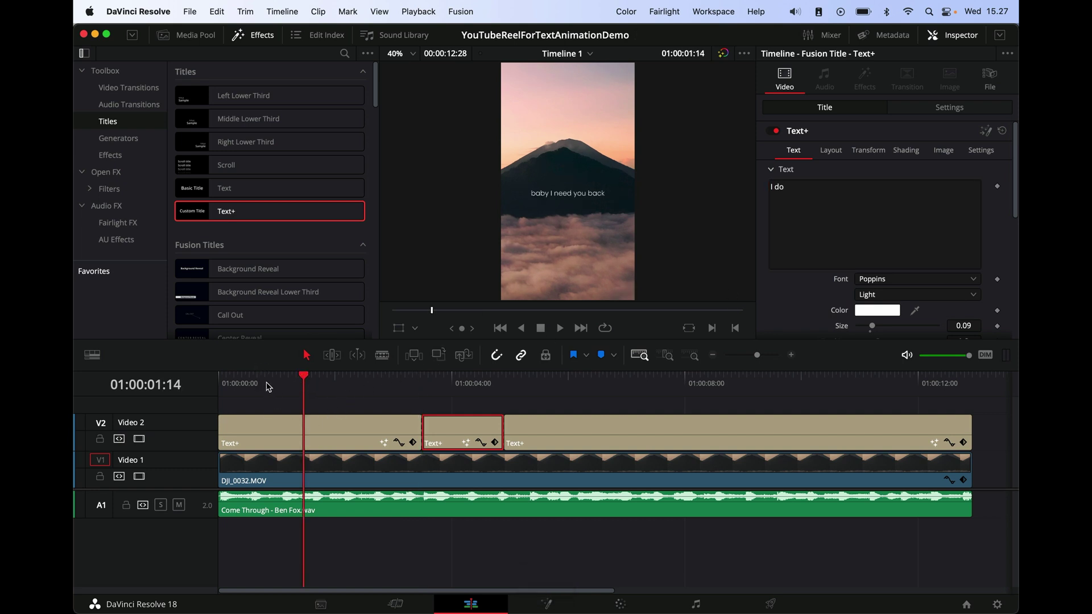
pyautogui.moveTo(279, 392)
pyautogui.mouseDown()
pyautogui.moveTo(268, 380)
pyautogui.moveTo(282, 385)
pyautogui.mouseUp()
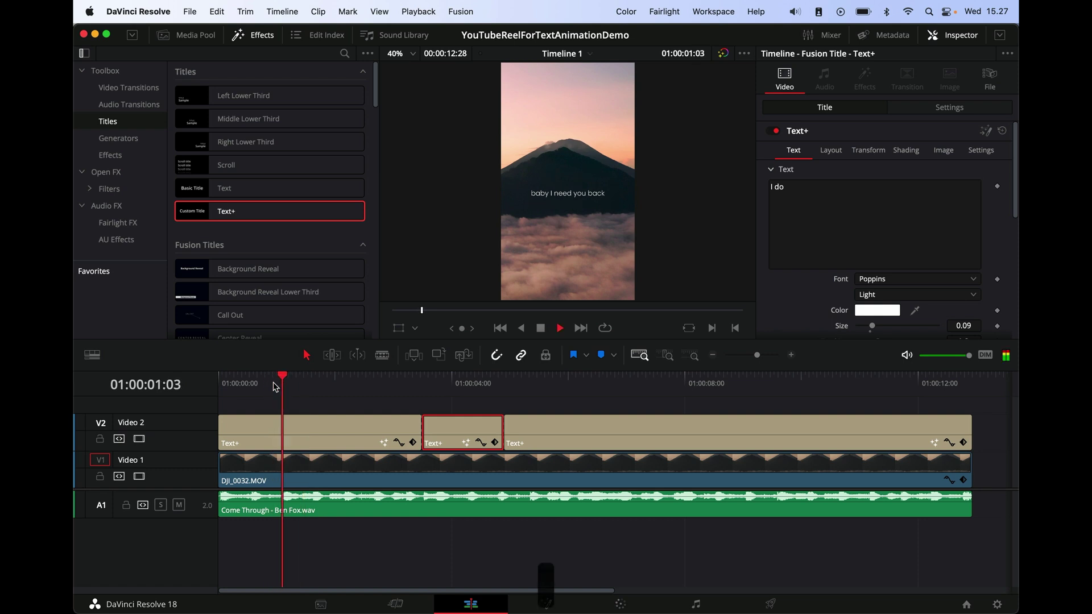
# Step: Replay the opening to park the playhead where the first lyric starts, around 01:00:01:05
pyautogui.press('space')
pyautogui.click(282, 384)
pyautogui.press('space')
pyautogui.click(294, 385)
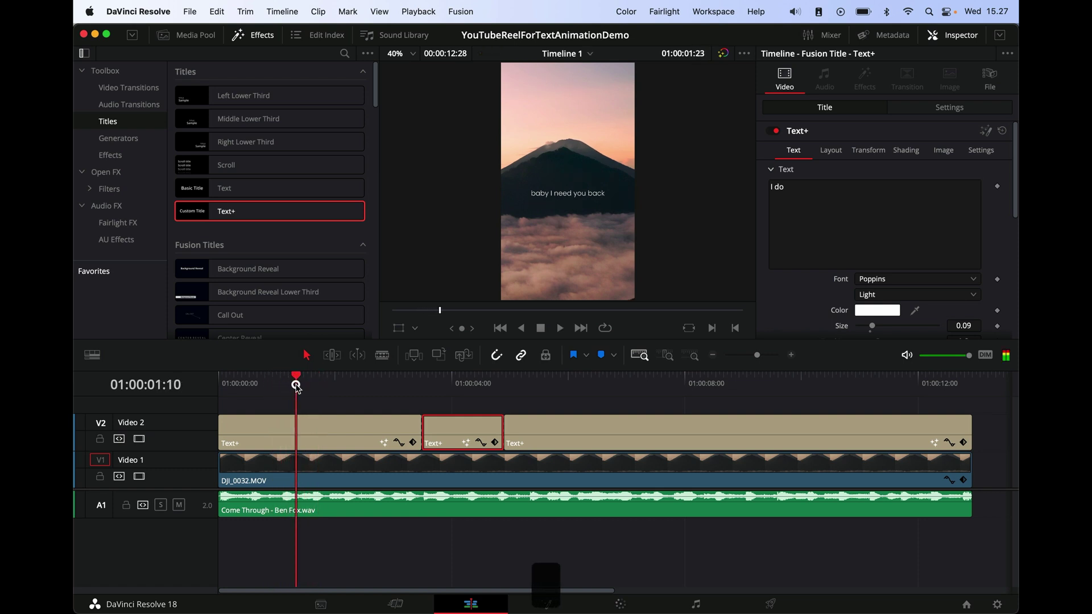
pyautogui.click(287, 386)
pyautogui.click(288, 385)
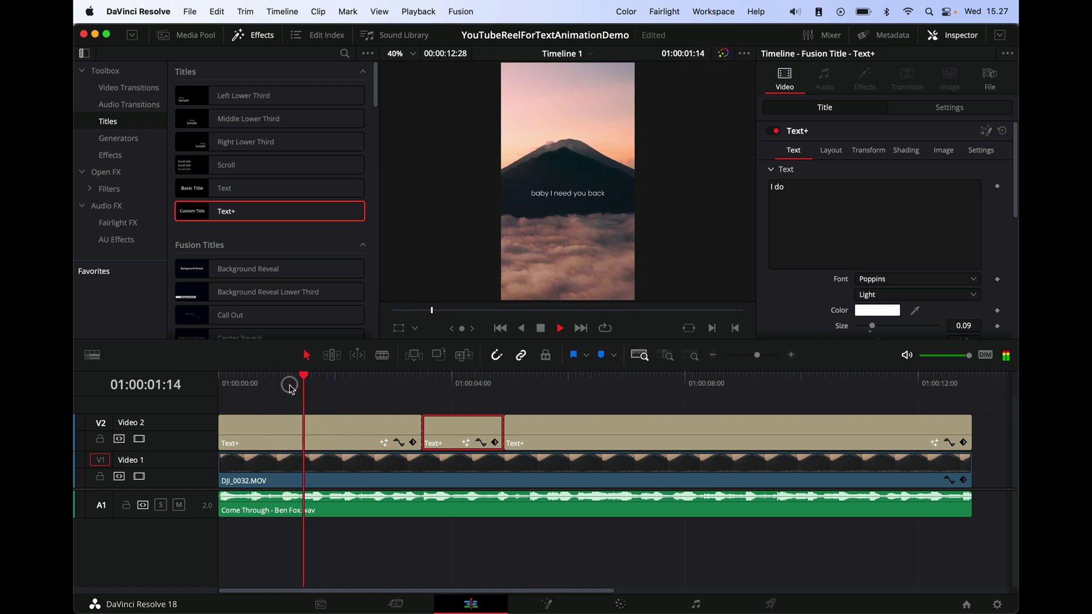
pyautogui.click(290, 387)
pyautogui.press('space')
pyautogui.moveTo(288, 386); pyautogui.dragTo(288, 385)
# Step: Trim the first title's head to the playhead and scroll the Inspector to Write On
pyautogui.moveTo(219, 433); pyautogui.dragTo(287, 433)
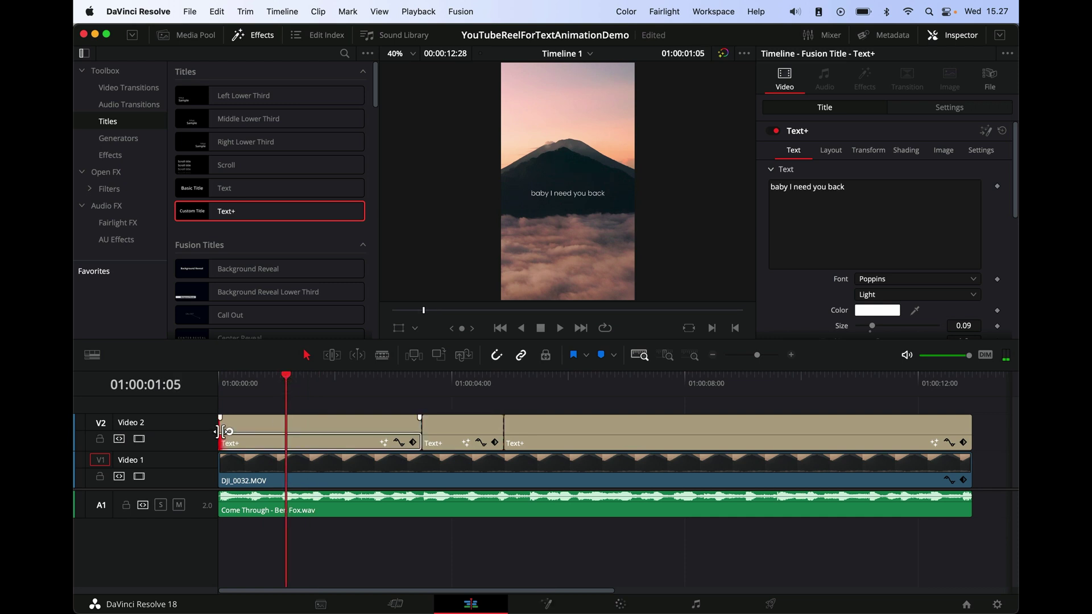
pyautogui.click(333, 431)
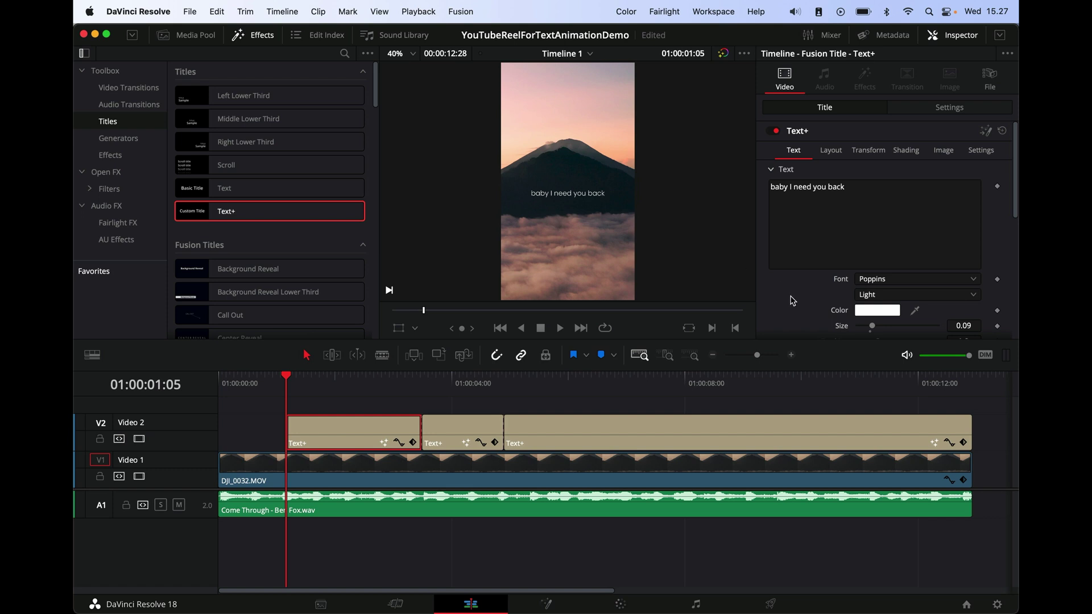
pyautogui.scroll(-4, 792, 301)
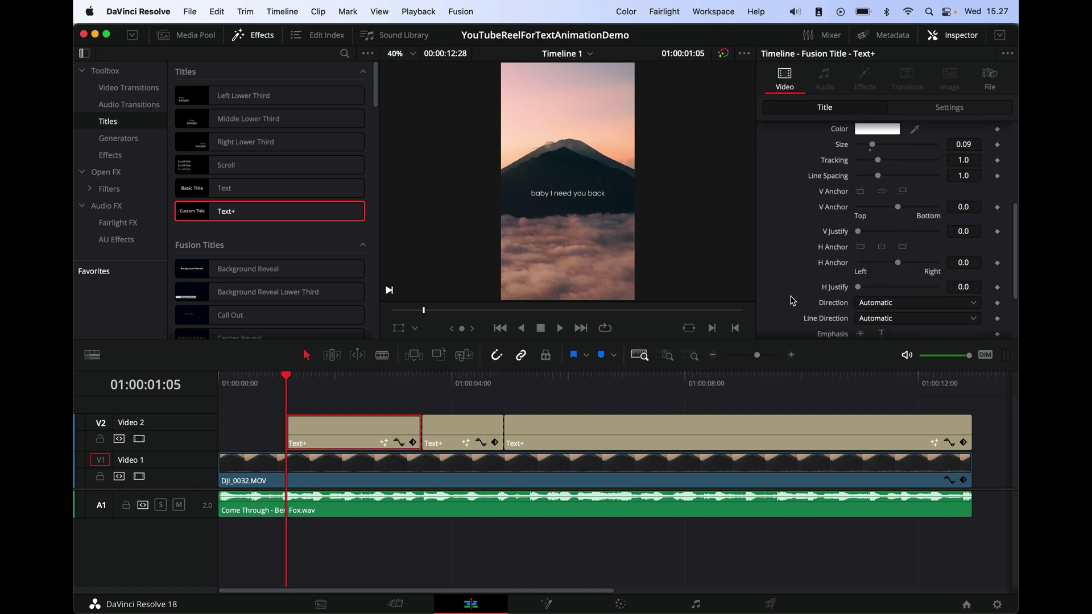
pyautogui.scroll(-3, 792, 300)
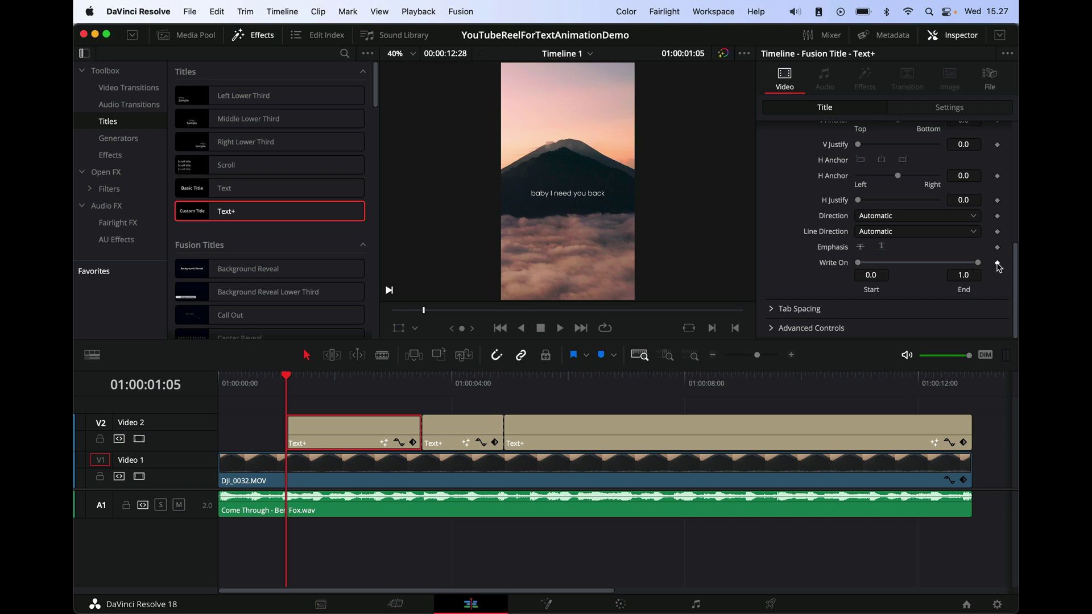
# Step: Add a Write On keyframe with End at 0.178 and check the first word's timing
pyautogui.click(997, 264)
pyautogui.moveTo(978, 264); pyautogui.dragTo(886, 268)
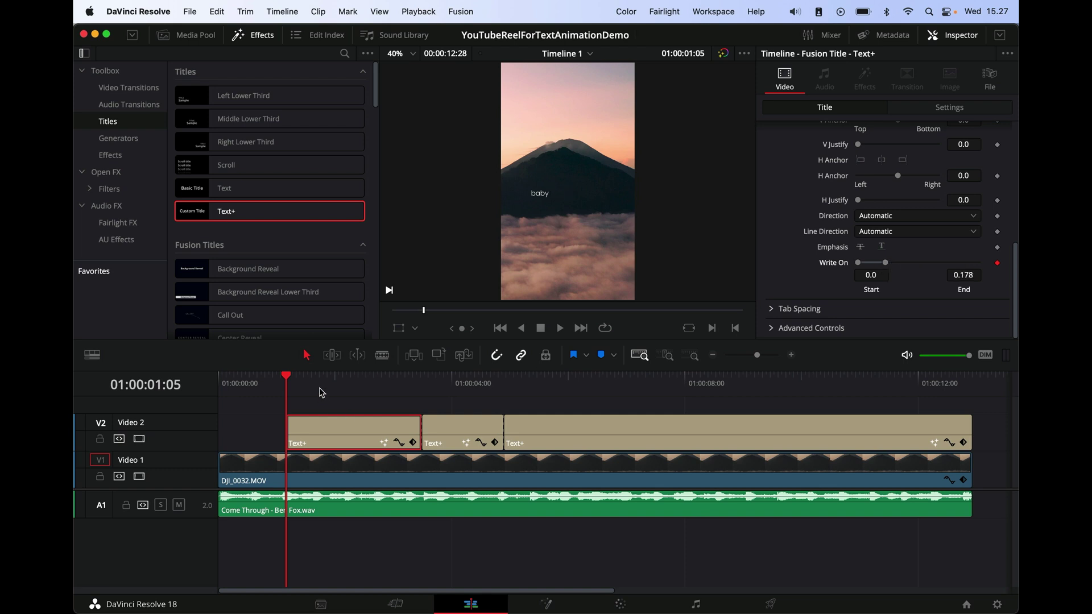
pyautogui.press('space')
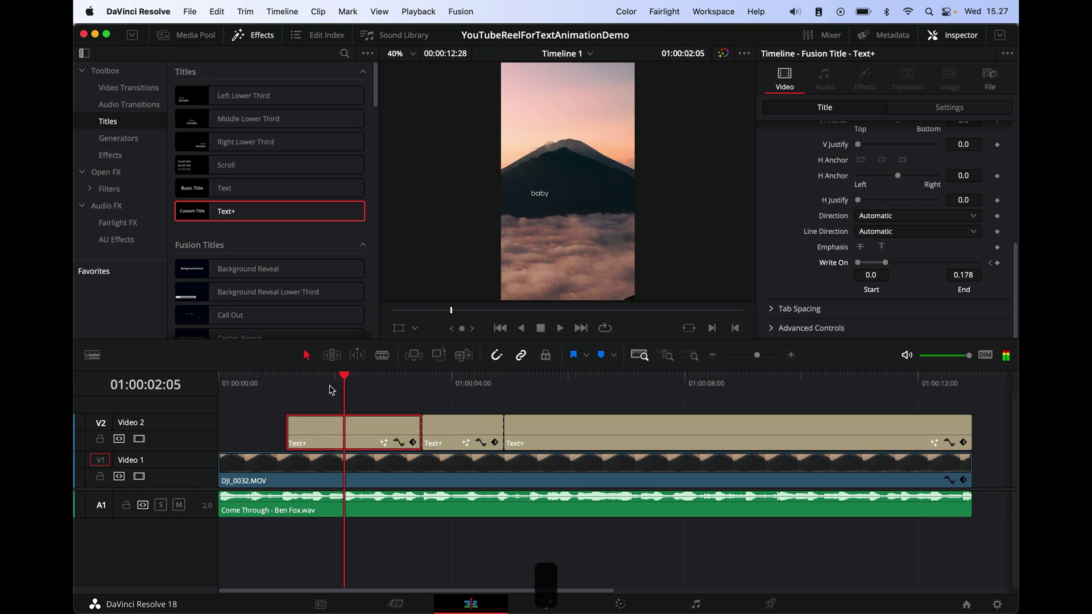
pyautogui.click(317, 377)
pyautogui.press('space')
pyautogui.moveTo(319, 377); pyautogui.dragTo(329, 381)
# Step: Replay the opening to park the playhead just before the word 'I' is sung
pyautogui.press('space')
pyautogui.click(309, 383)
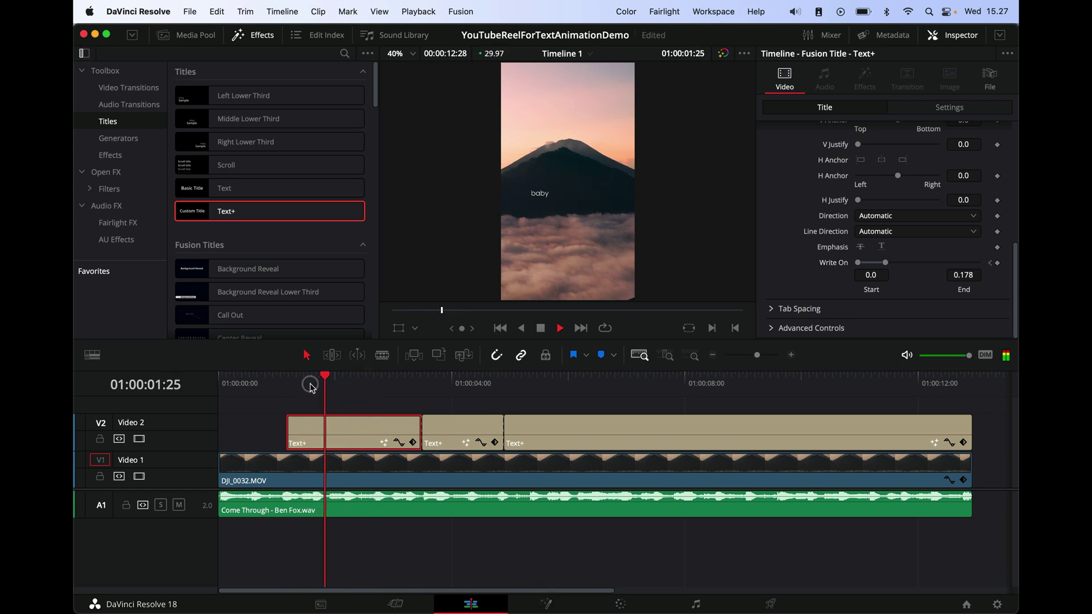
pyautogui.click(311, 382)
pyautogui.click(317, 382)
pyautogui.press('space')
pyautogui.click(323, 386)
pyautogui.press('space')
pyautogui.click(321, 384)
pyautogui.click(313, 388)
pyautogui.click(314, 388)
pyautogui.press('space')
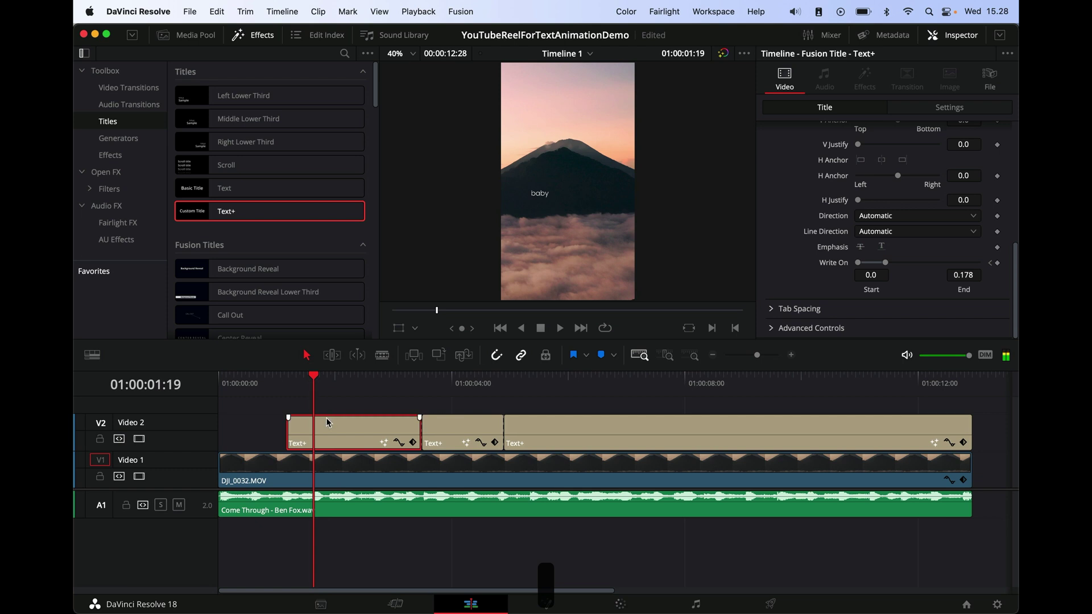
pyautogui.press('Left')
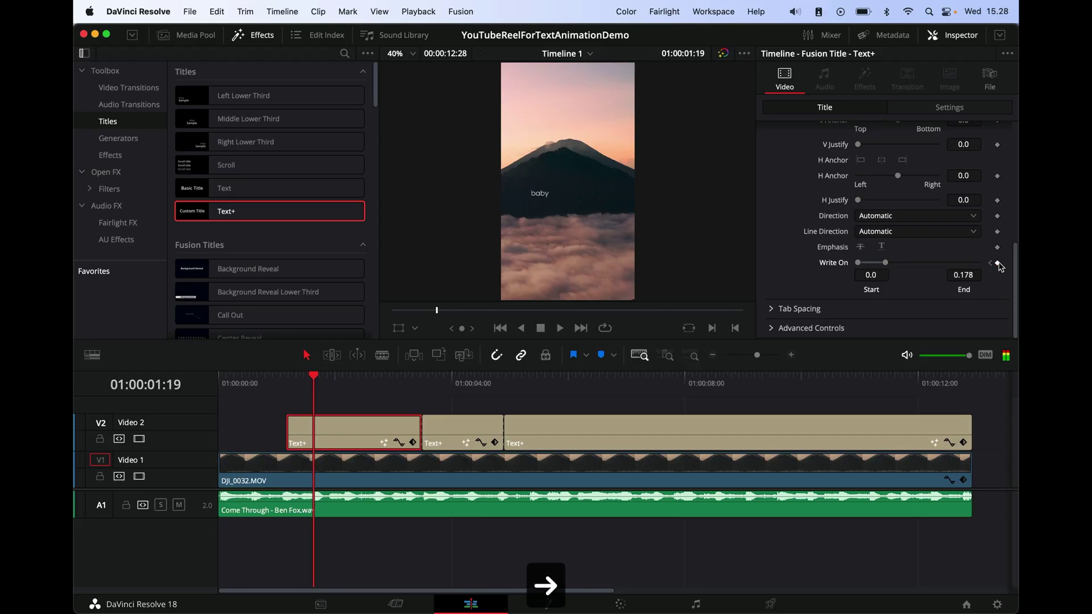
# Step: Keyframe Write On End at 0.289 for 'baby I' and 0.506 where 'need' is sung
pyautogui.moveTo(885, 263); pyautogui.dragTo(899, 268)
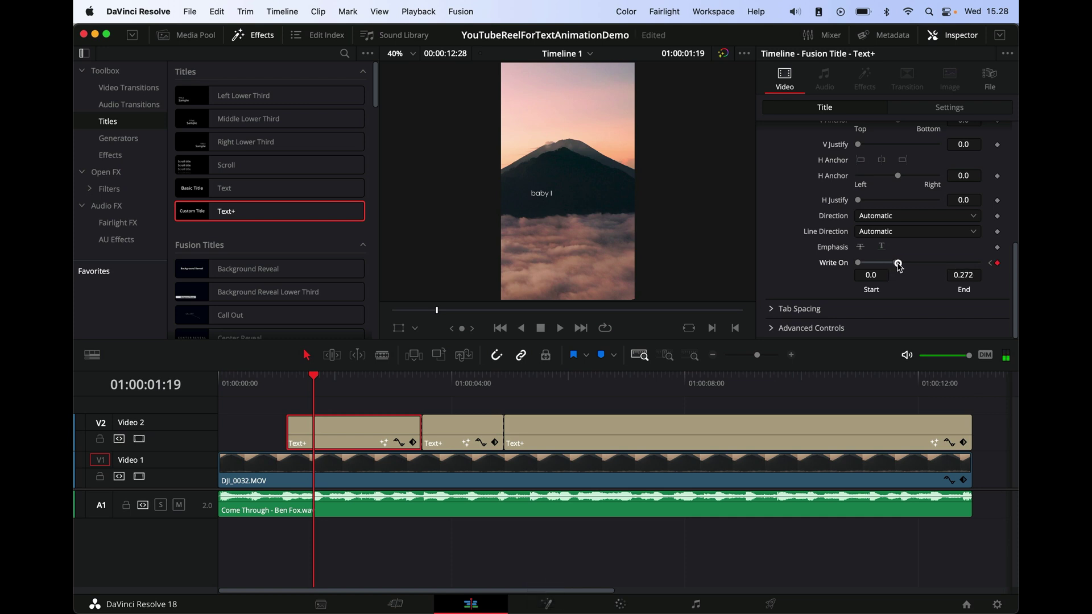
pyautogui.click(316, 379)
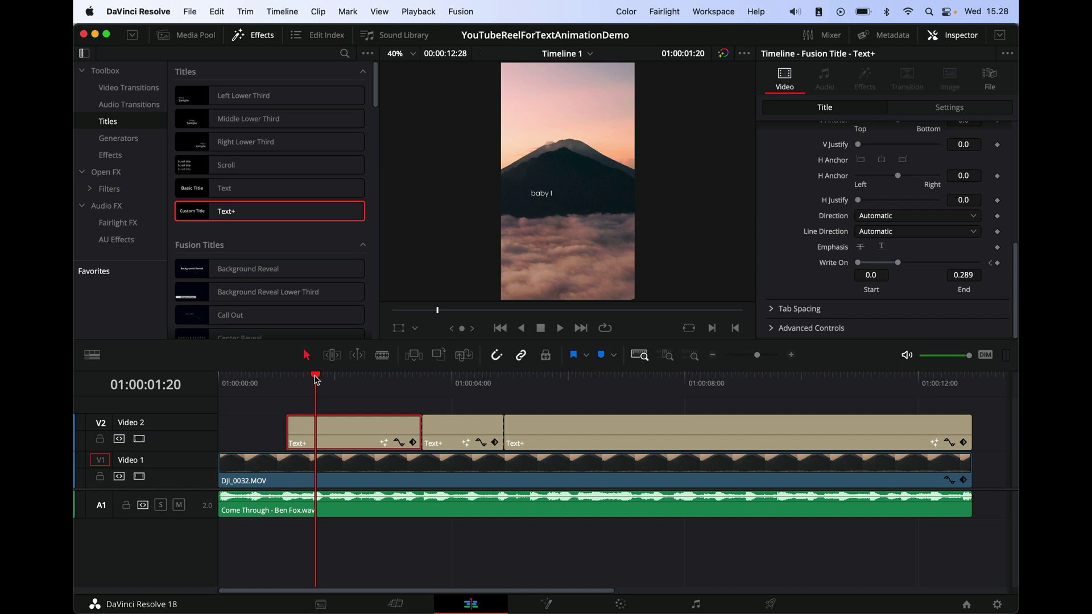
pyautogui.press('space')
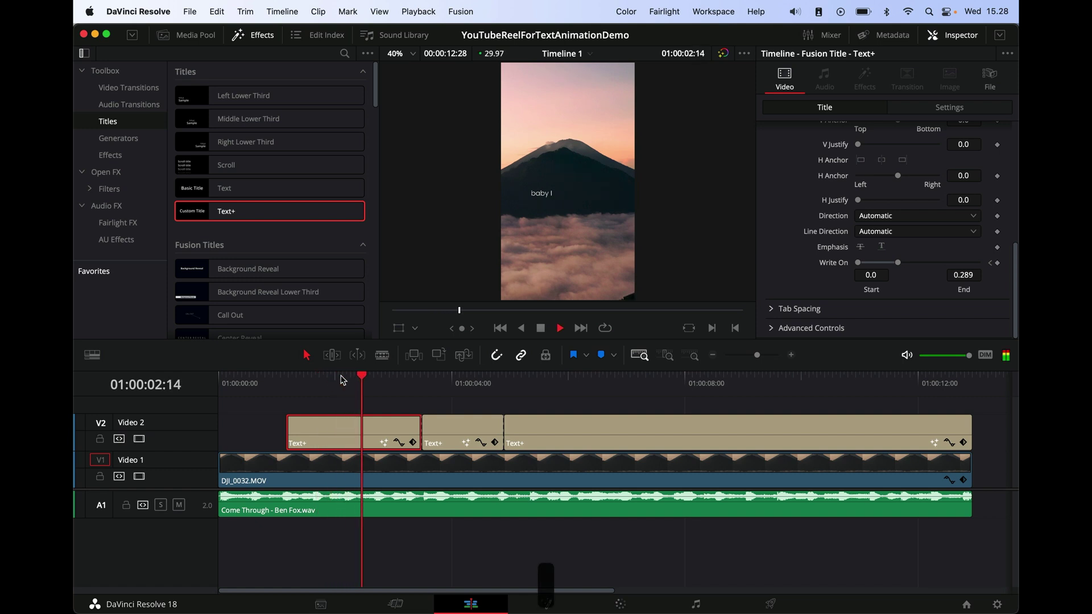
pyautogui.click(331, 379)
pyautogui.press('space')
pyautogui.click(331, 379)
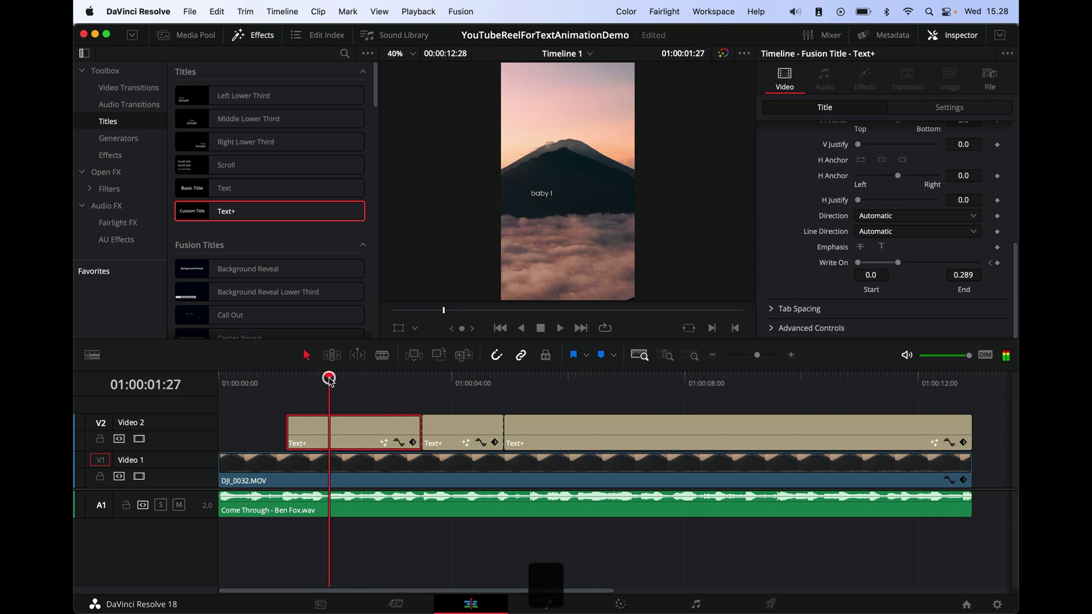
pyautogui.press('Left')
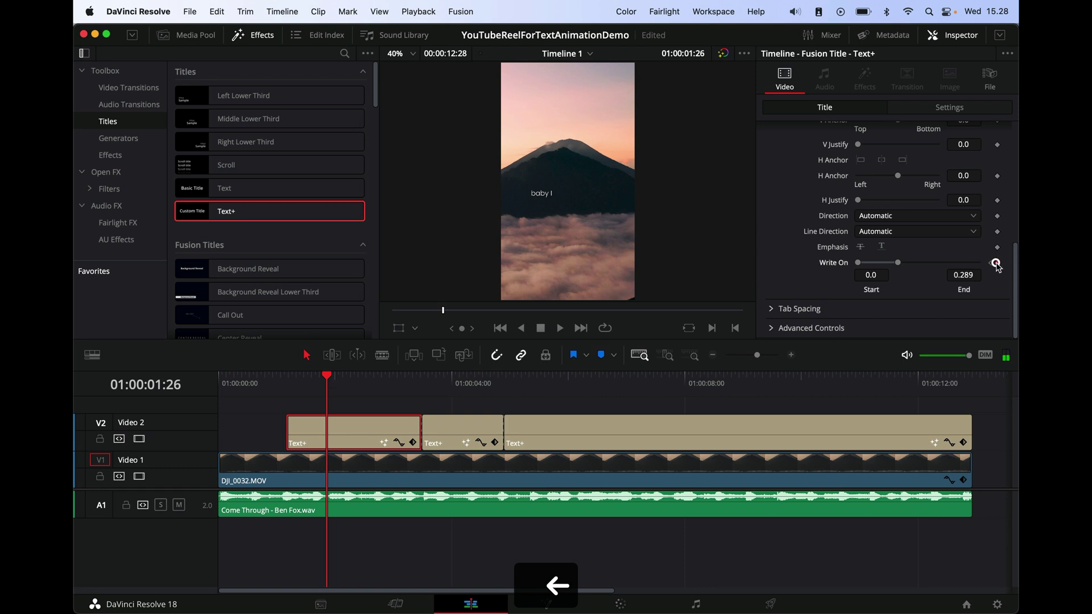
pyautogui.press('Right')
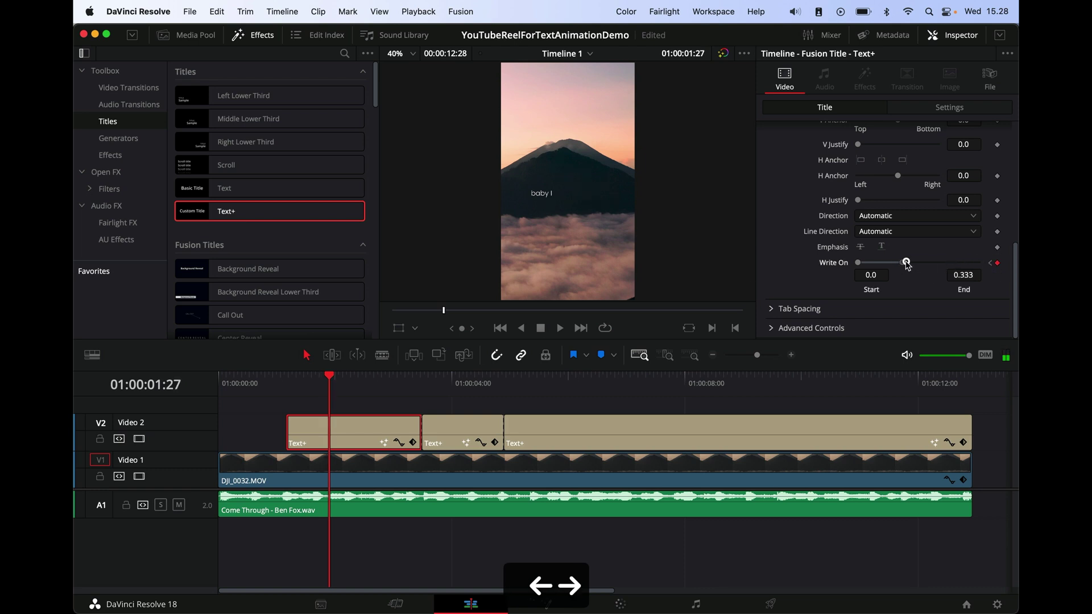
pyautogui.moveTo(907, 263); pyautogui.dragTo(922, 263)
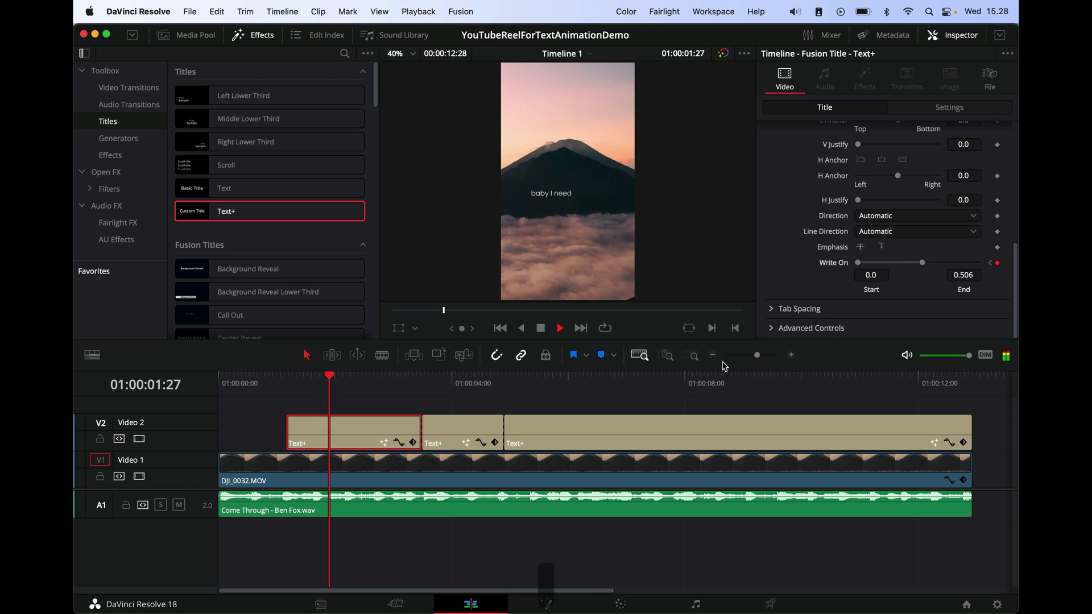
# Step: Keyframe Write On End at 0.739 for 'you' and 1.0 for 'back' at their sung frames
pyautogui.moveTo(342, 378); pyautogui.dragTo(376, 382)
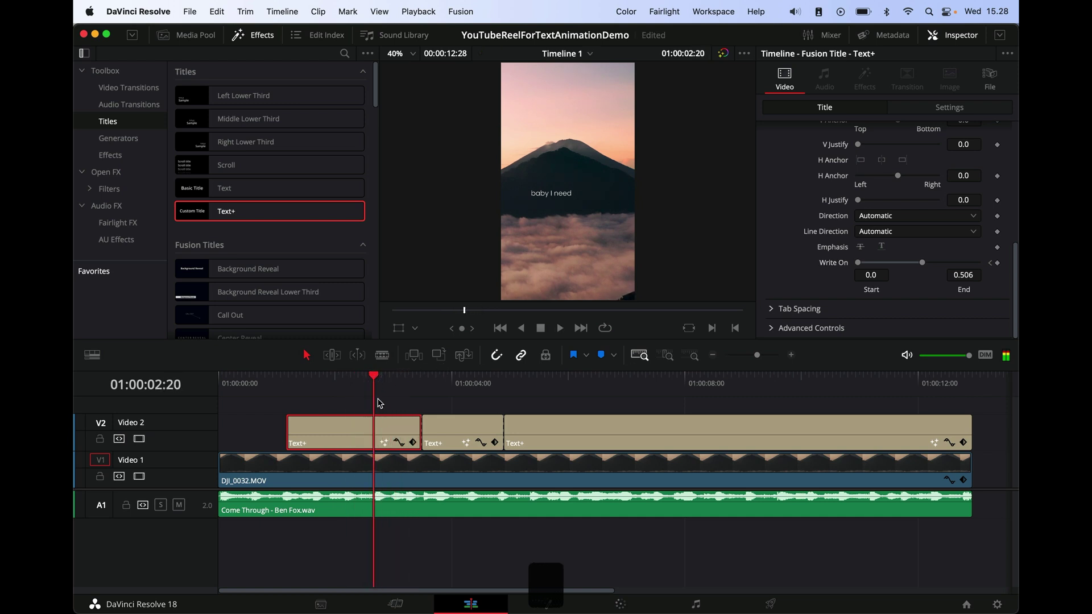
pyautogui.press('Left')
pyautogui.press('Right')
pyautogui.moveTo(925, 267); pyautogui.dragTo(954, 266)
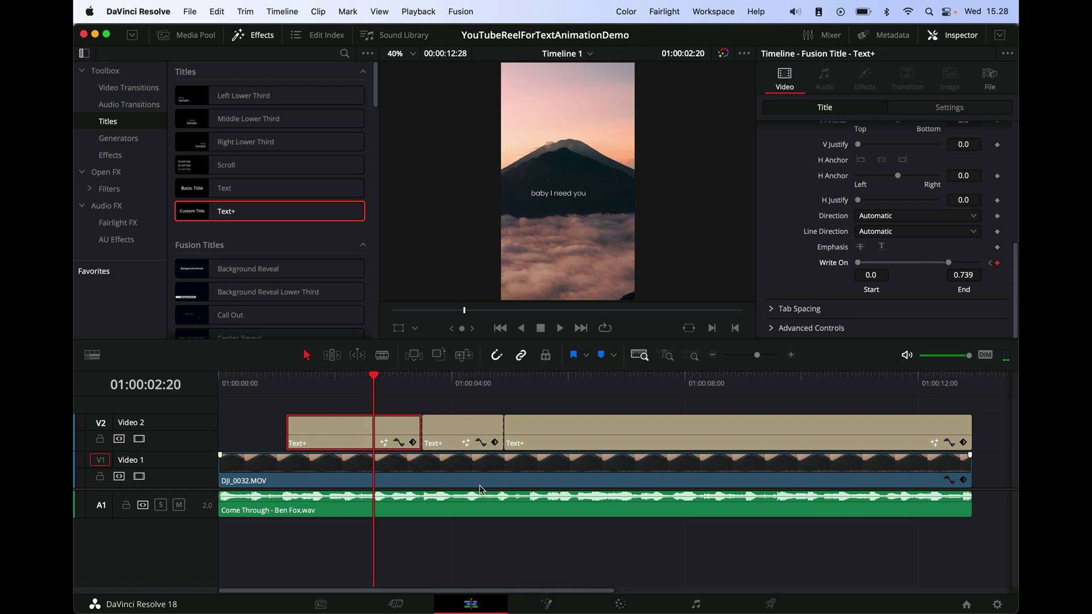
pyautogui.press('space')
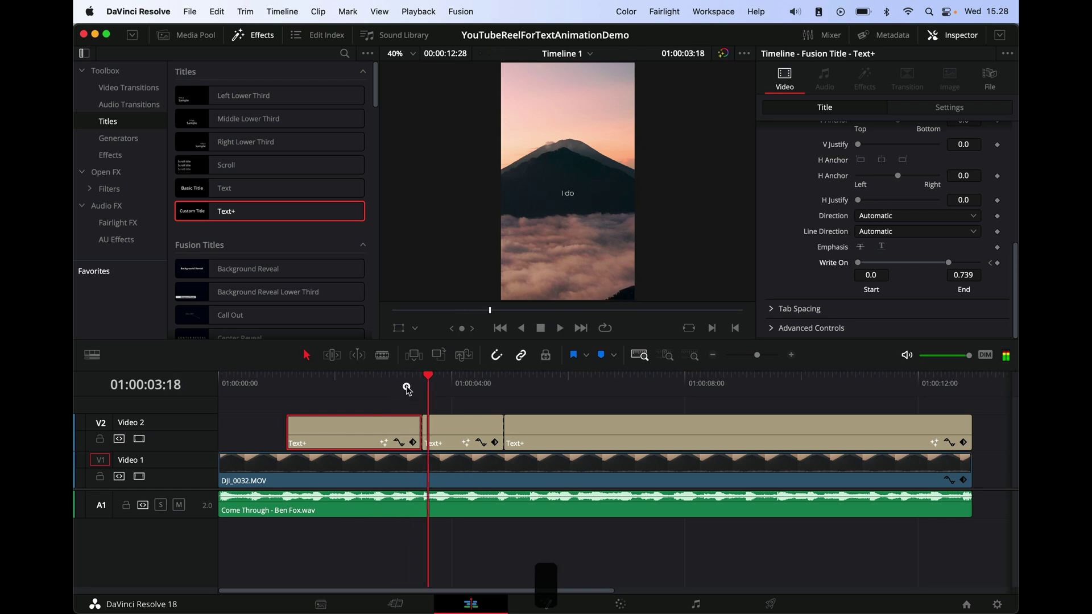
pyautogui.click(407, 390)
pyautogui.press('Left')
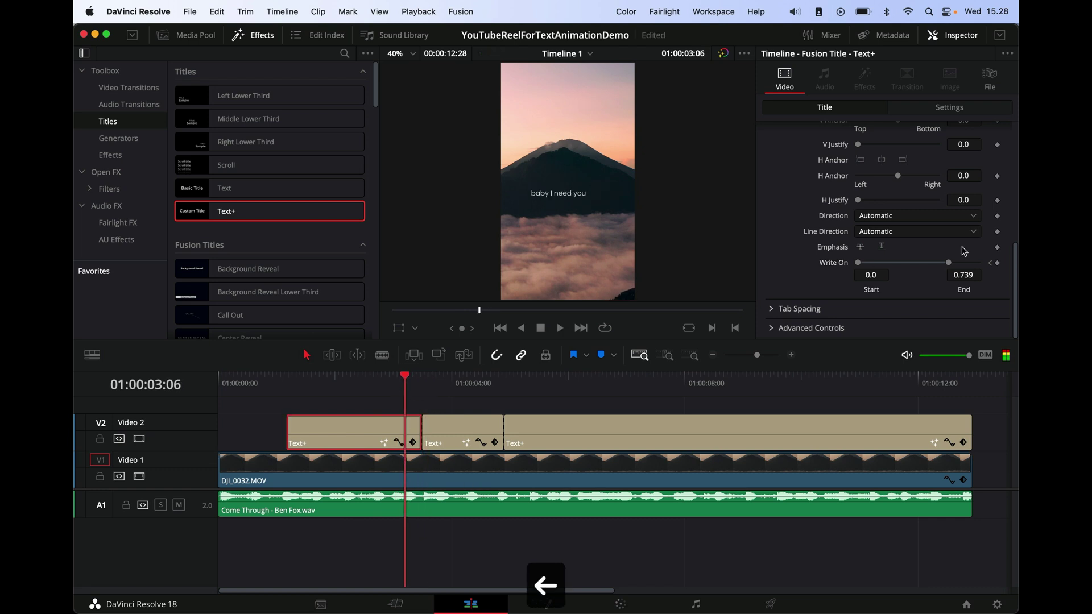
pyautogui.press('Right')
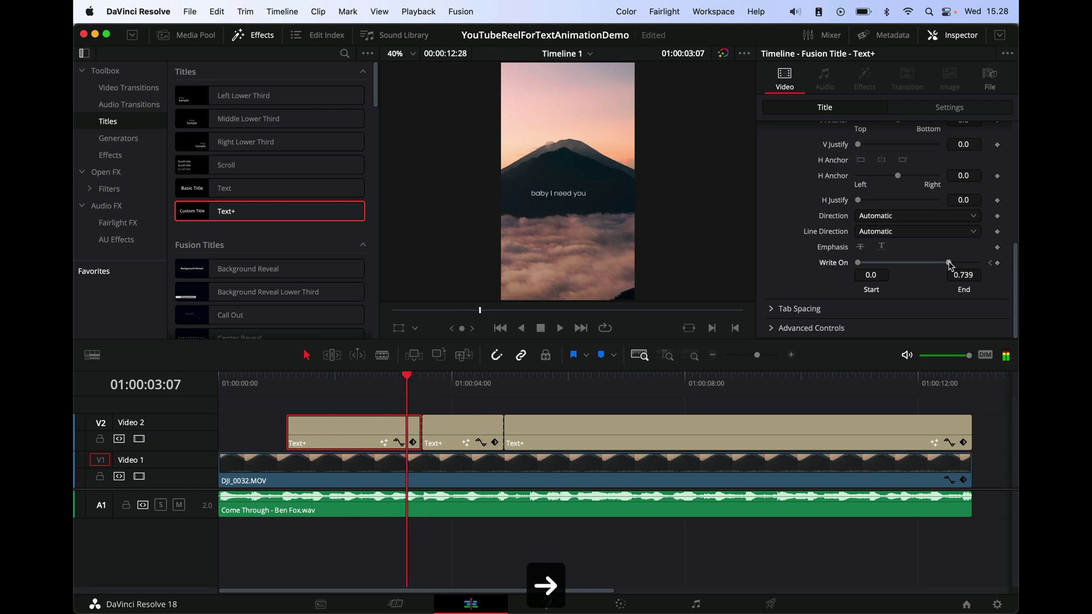
pyautogui.moveTo(949, 266); pyautogui.dragTo(1010, 260)
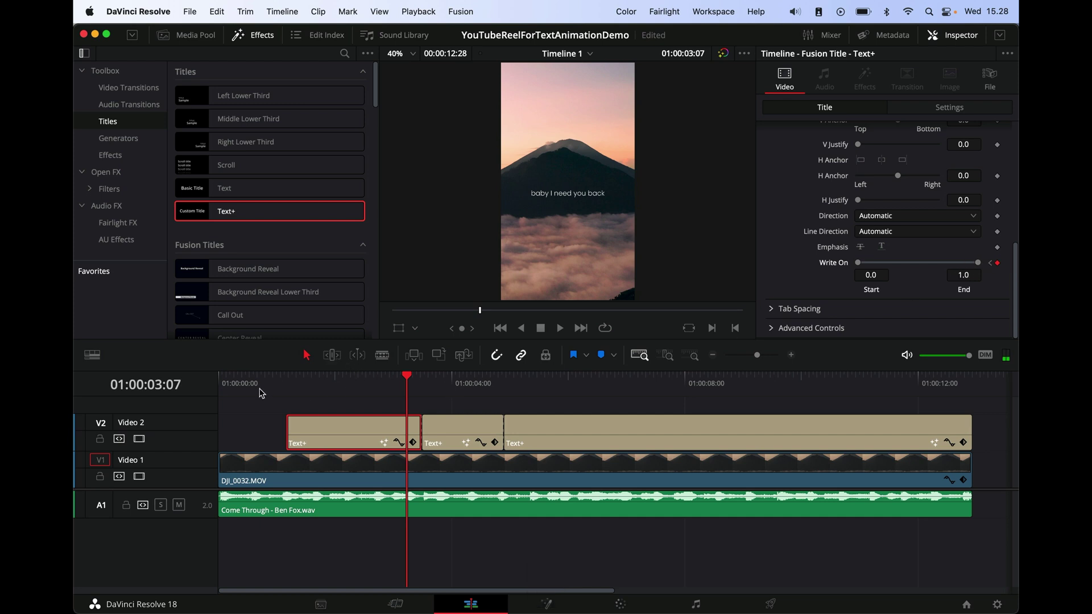
# Step: Play the first title from the beginning, then move to the second title's start
pyautogui.click(221, 390)
pyautogui.press('space')
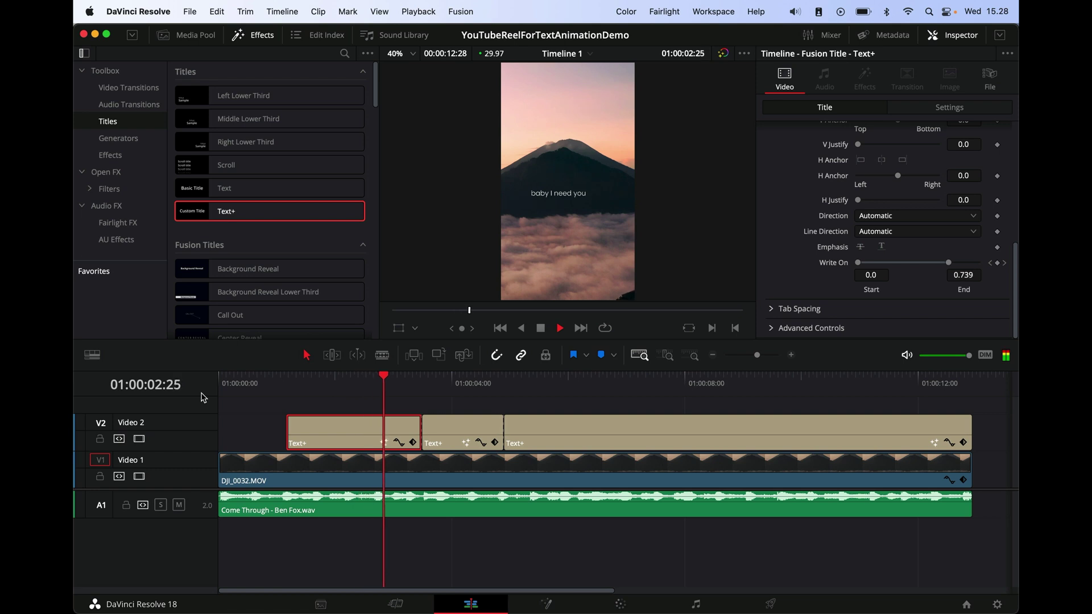
pyautogui.press('space')
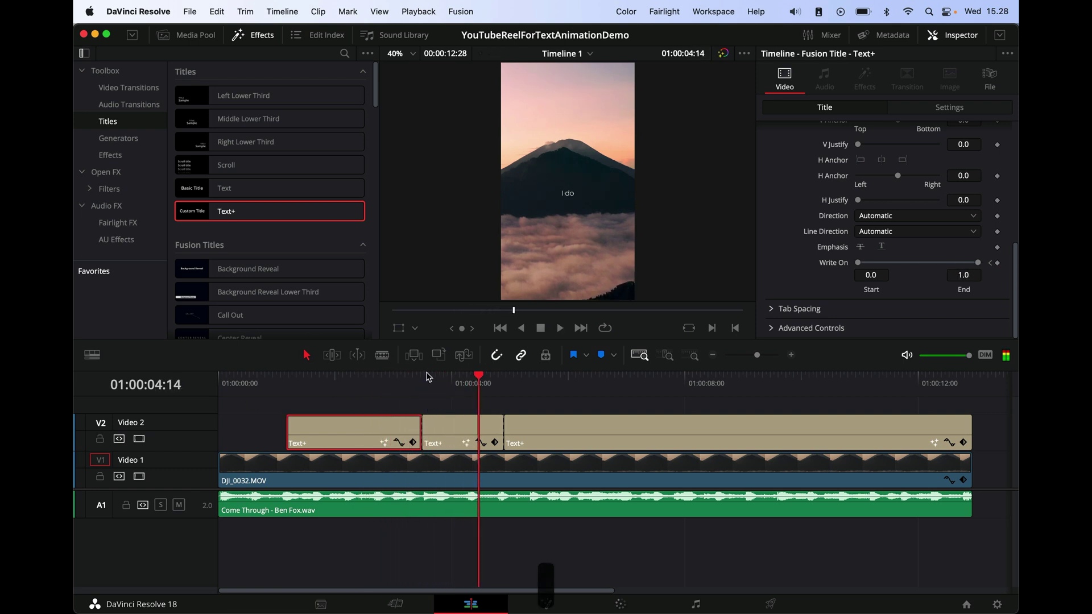
pyautogui.click(421, 380)
# Step: Keyframe the 'I do' title's Write On End at 0.417, then 1.0 at 01:00:04:09, and play back
pyautogui.click(449, 427)
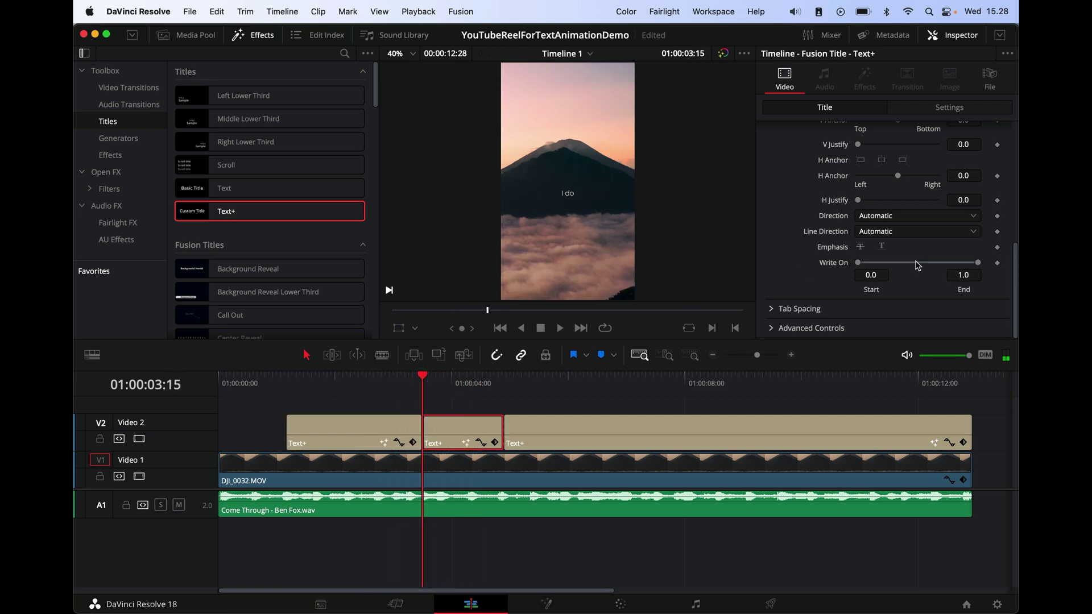
pyautogui.moveTo(978, 263); pyautogui.dragTo(914, 262)
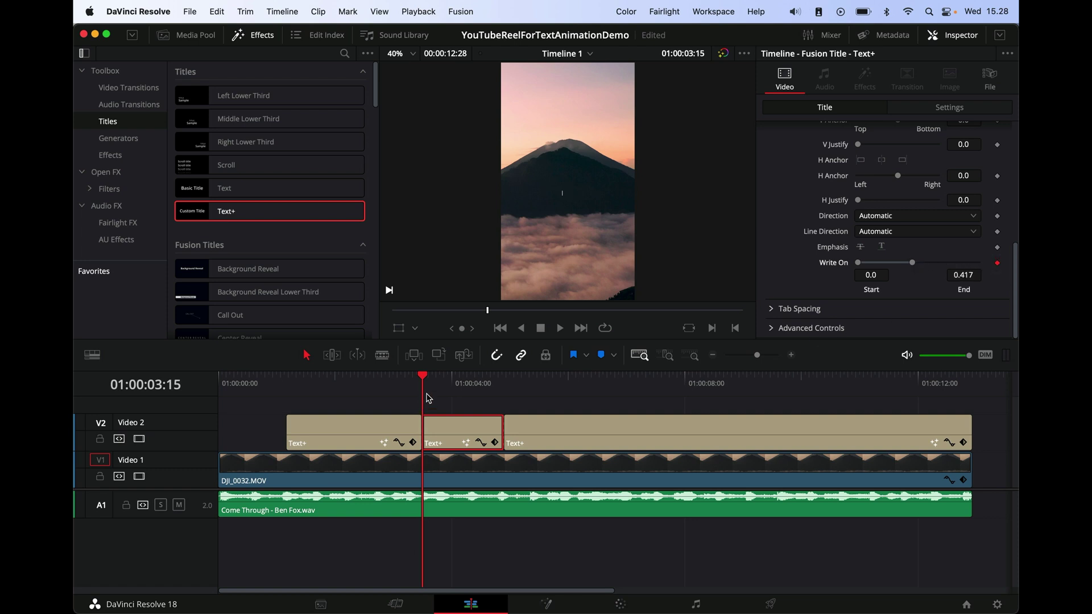
pyautogui.moveTo(429, 398); pyautogui.dragTo(469, 382)
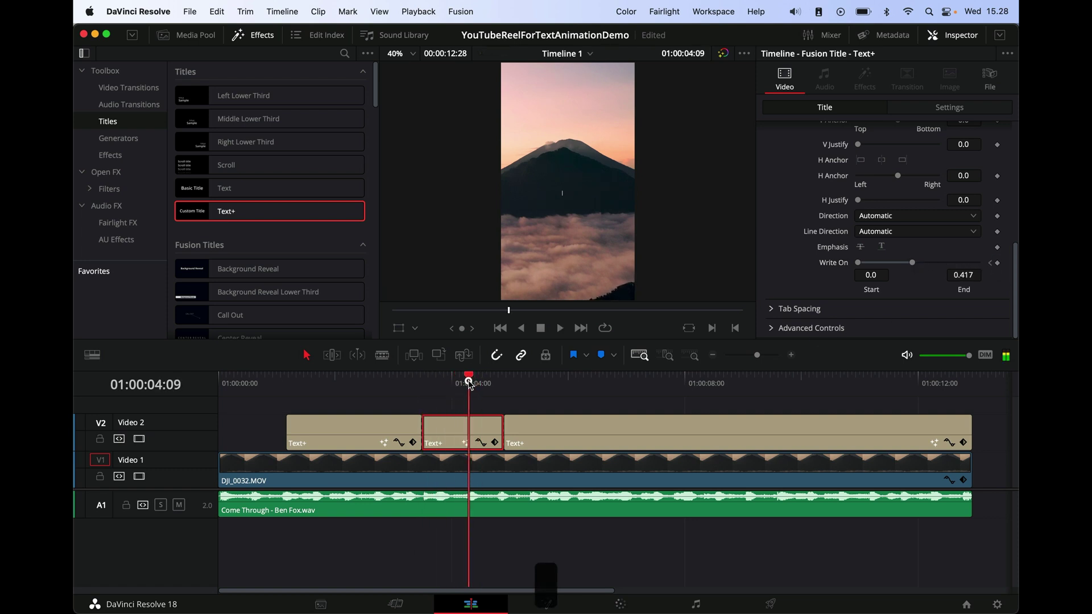
pyautogui.press('Left')
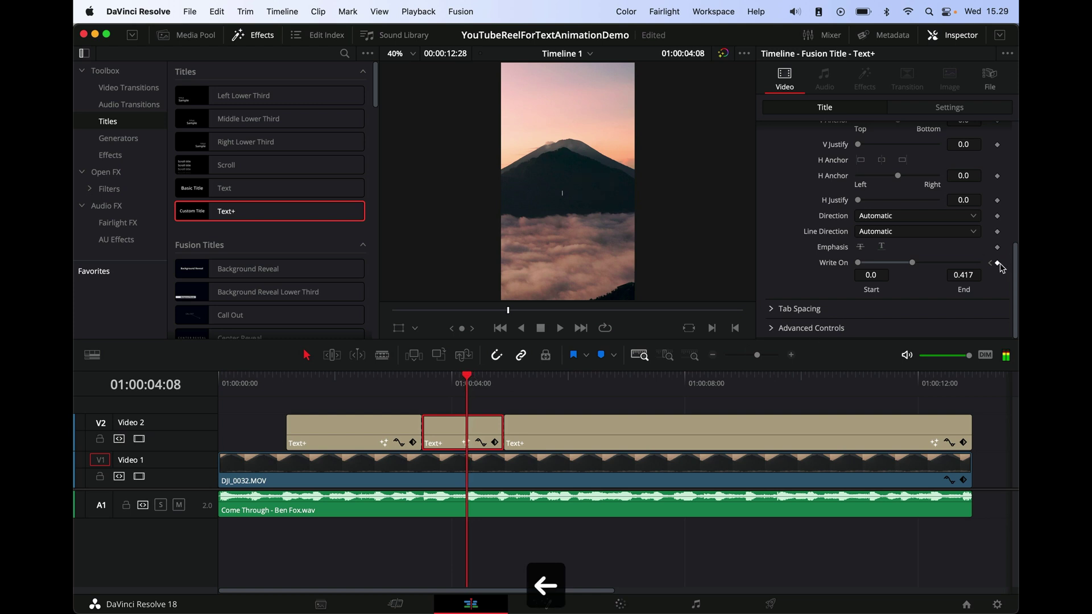
pyautogui.press('Right')
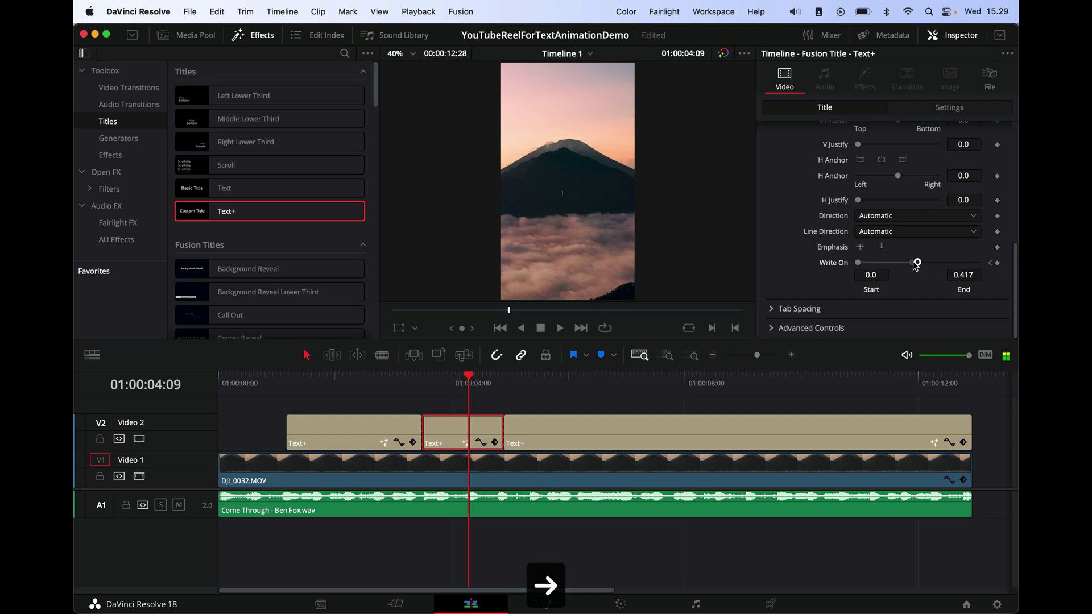
pyautogui.moveTo(916, 262); pyautogui.dragTo(978, 263)
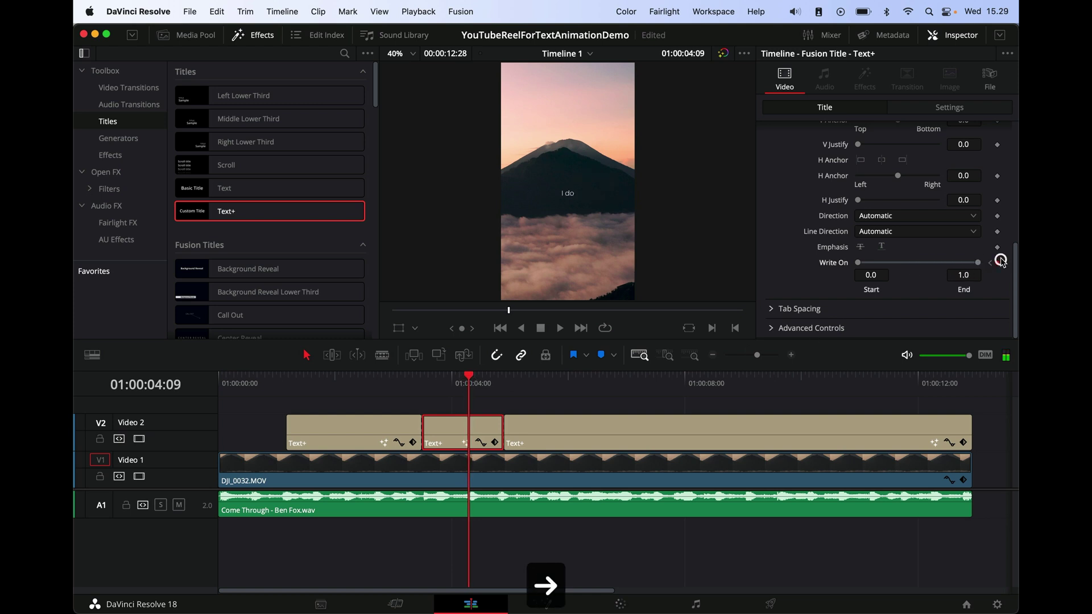
pyautogui.click(278, 384)
pyautogui.press('space')
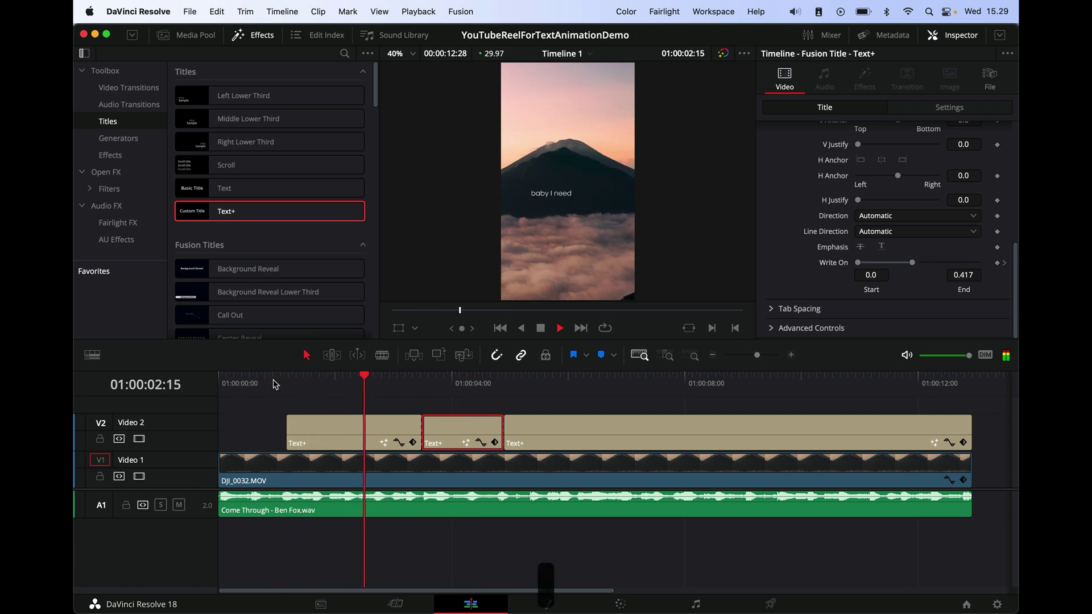